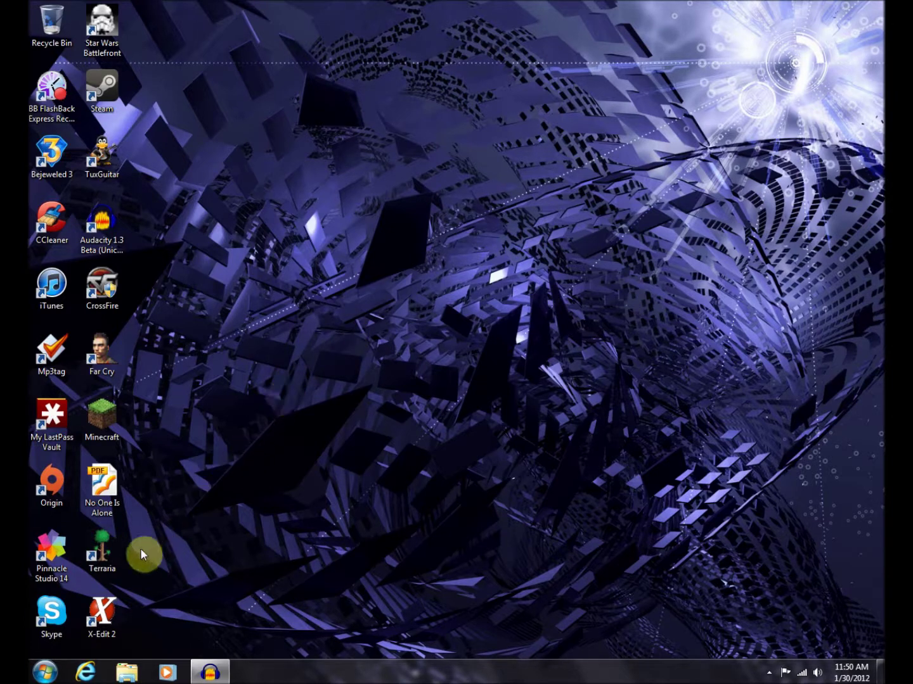
Step: Open the AppData Roaming folder by running %appdata% from the Run dialog
left_click(49, 674)
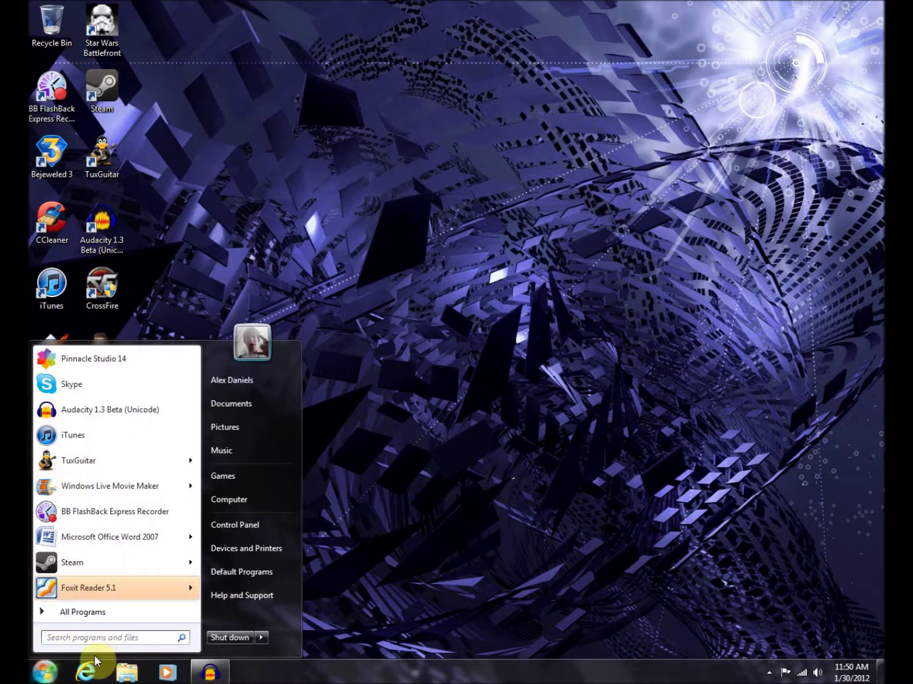
type("run")
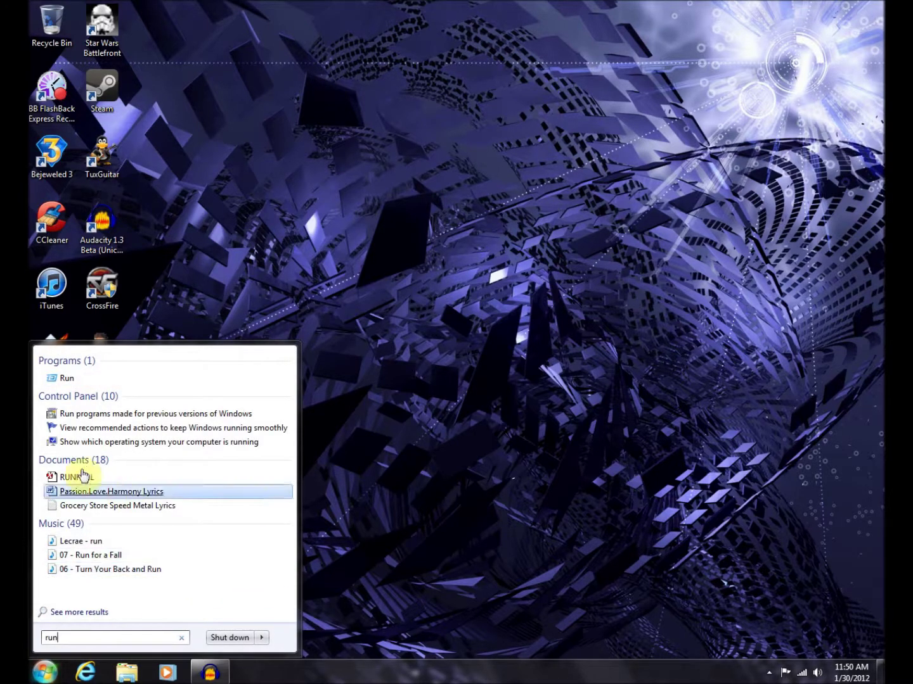
left_click(62, 379)
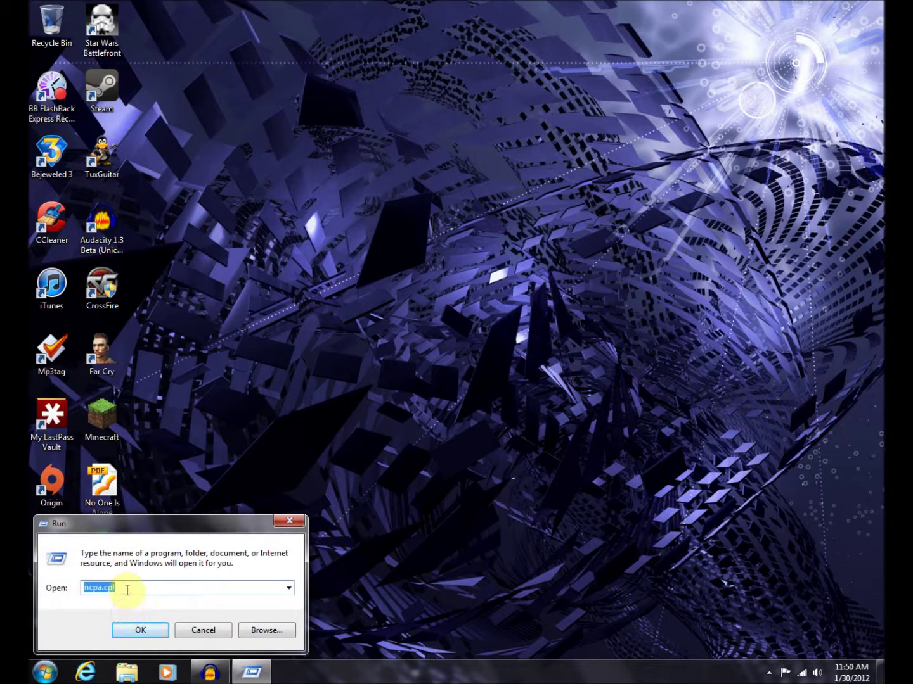
type("%appdata%")
key("Return")
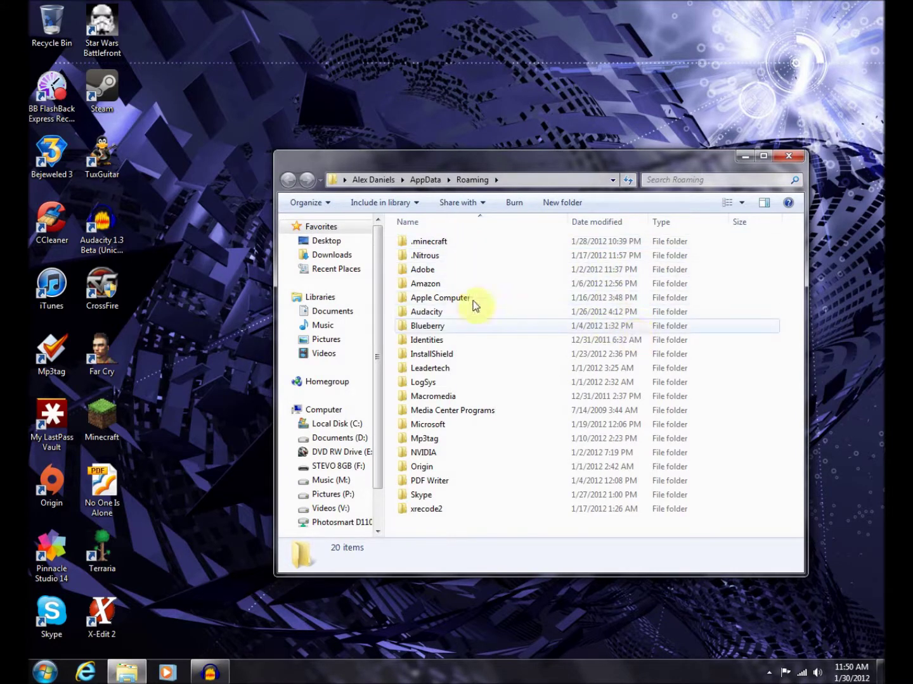
Step: Browse into .minecraft\bin and select the minecraft jar (3,878 KB)
left_click(446, 242)
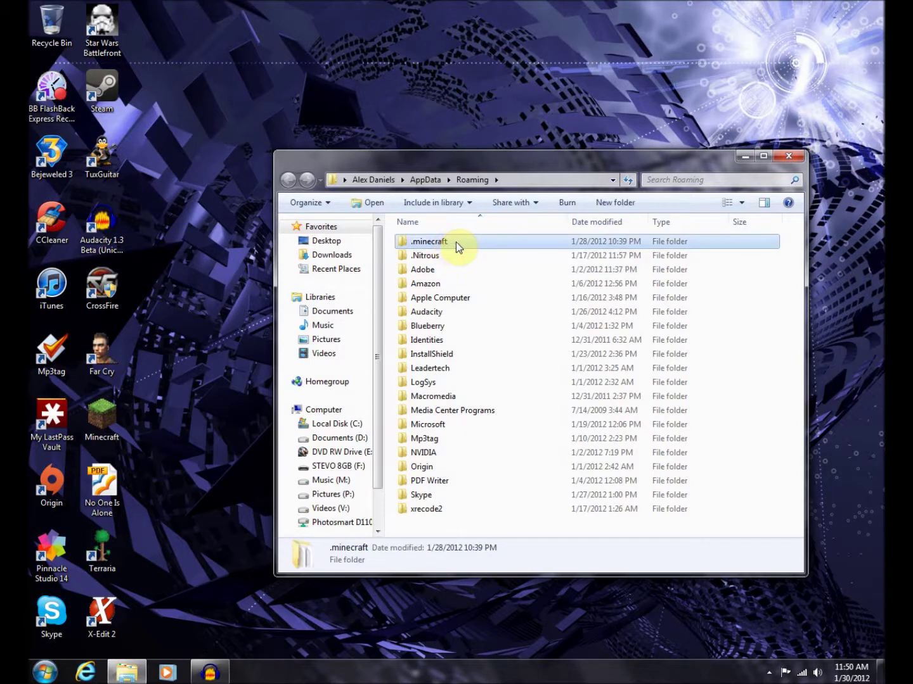
double_click(456, 242)
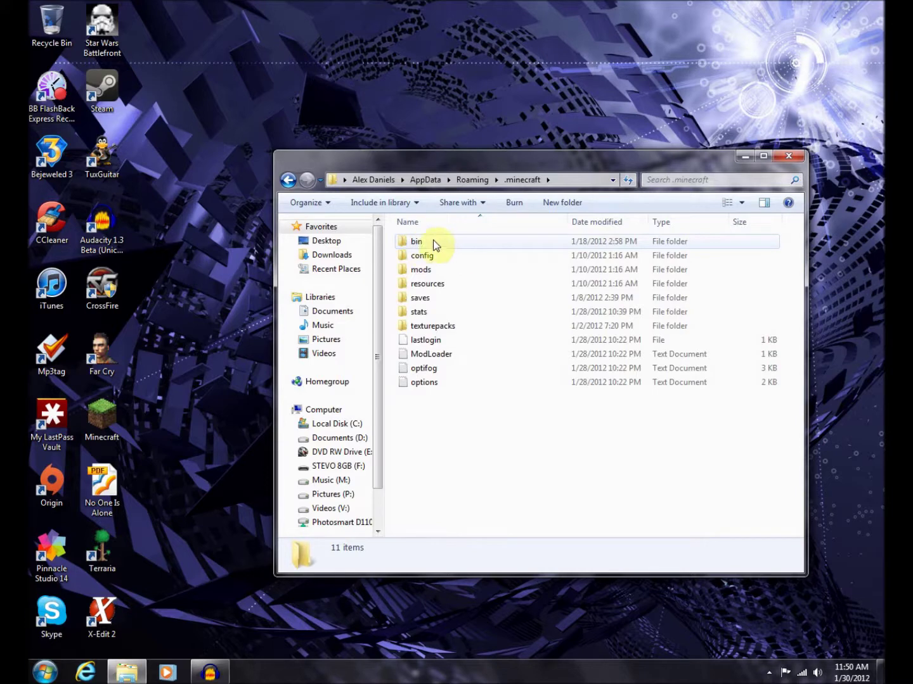
double_click(437, 244)
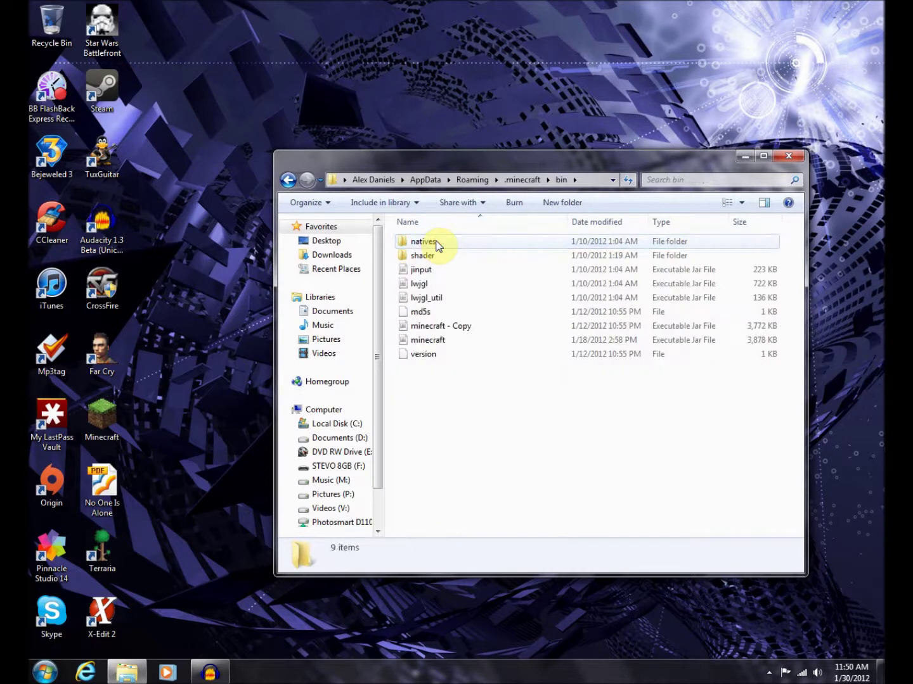
left_click(430, 341)
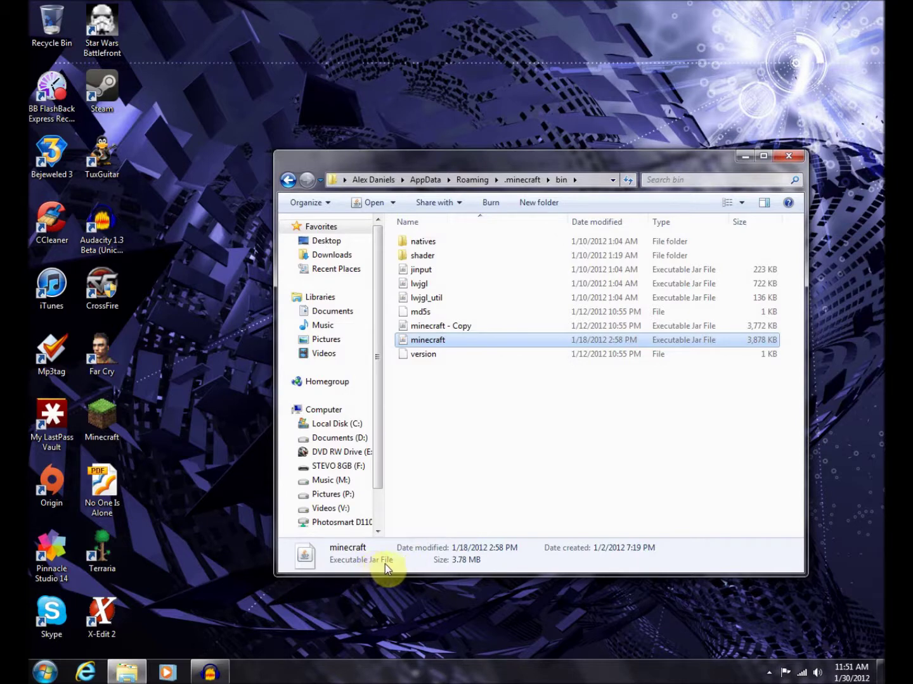
left_click(428, 326)
left_click(425, 342)
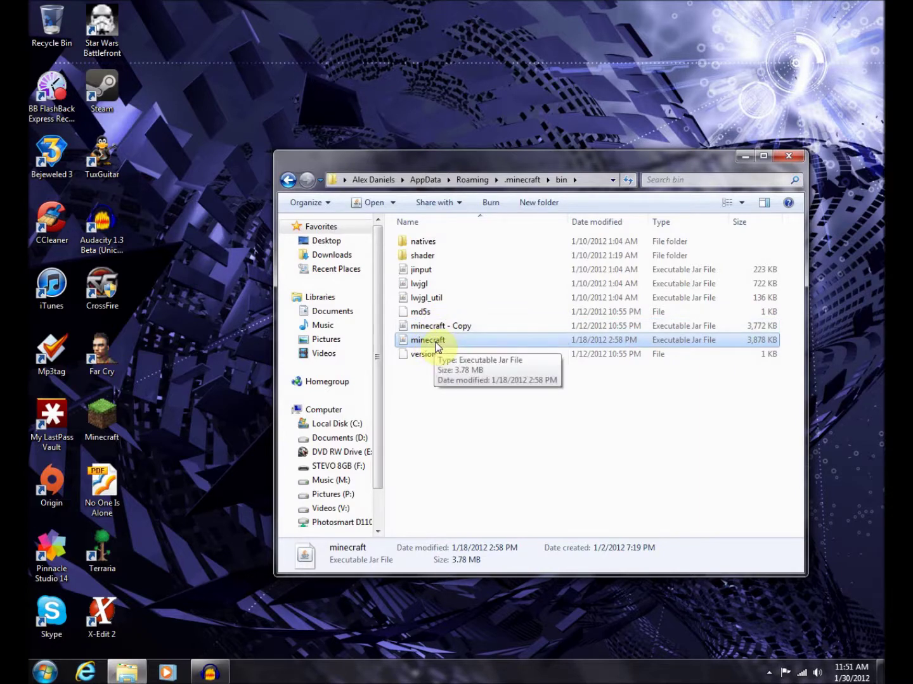
right_click(436, 347)
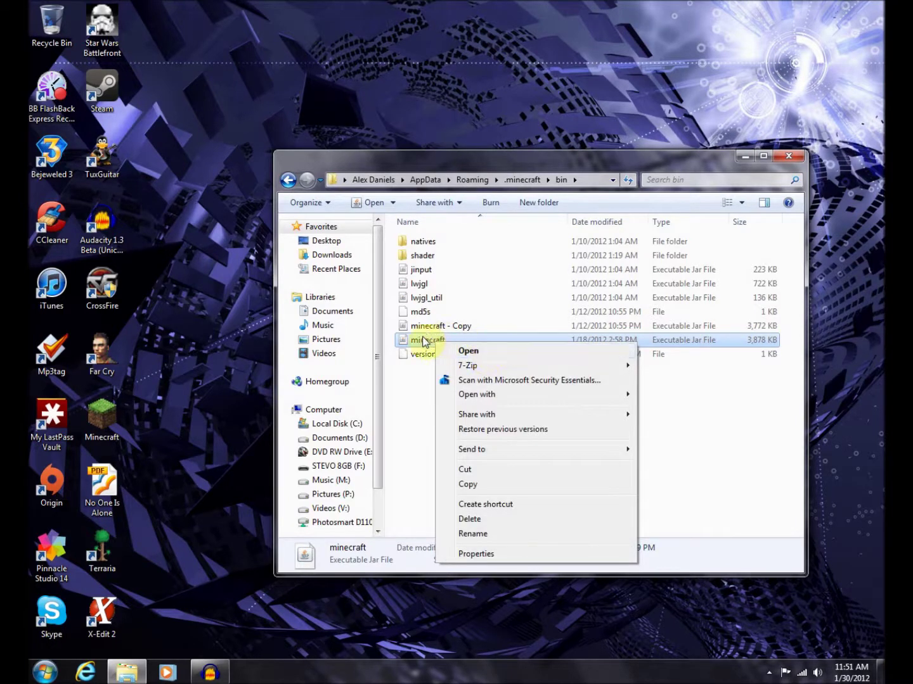
Step: Duplicate the minecraft jar in the bin folder and rename the copy to 'minecraft example'
left_click(523, 487)
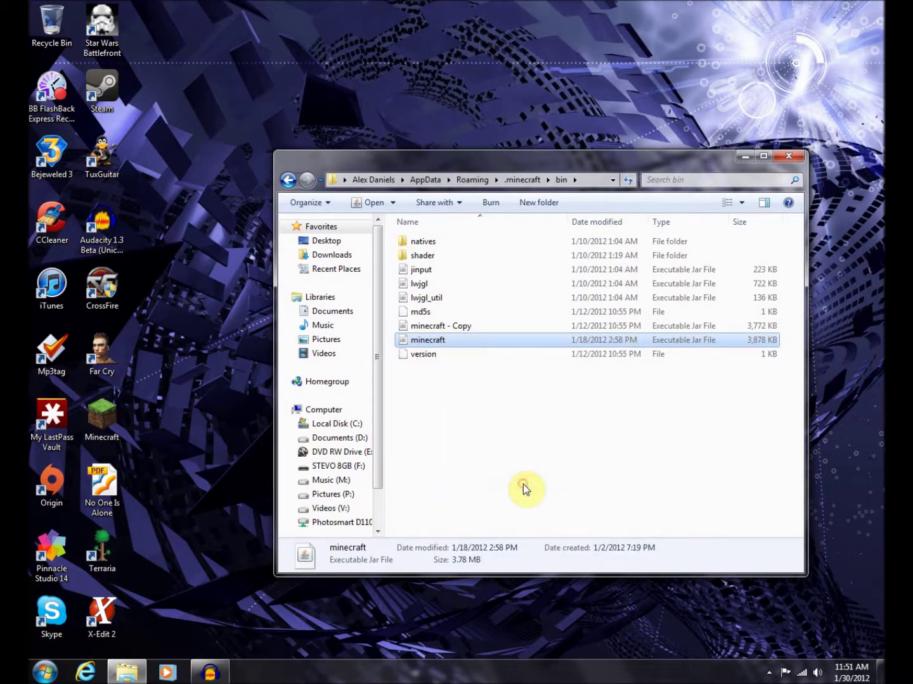
right_click(500, 445)
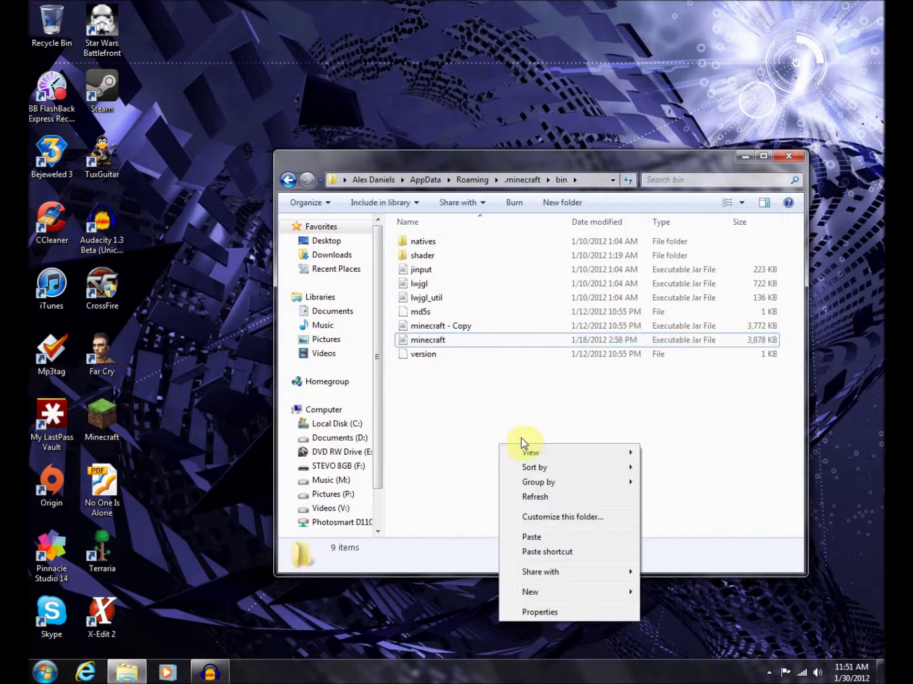
left_click(579, 542)
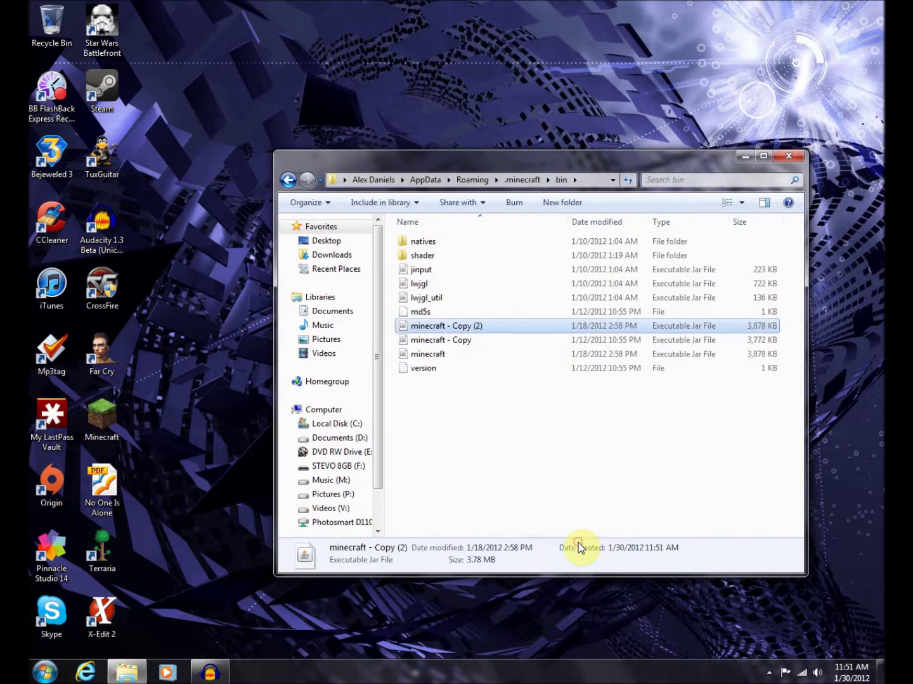
right_click(428, 328)
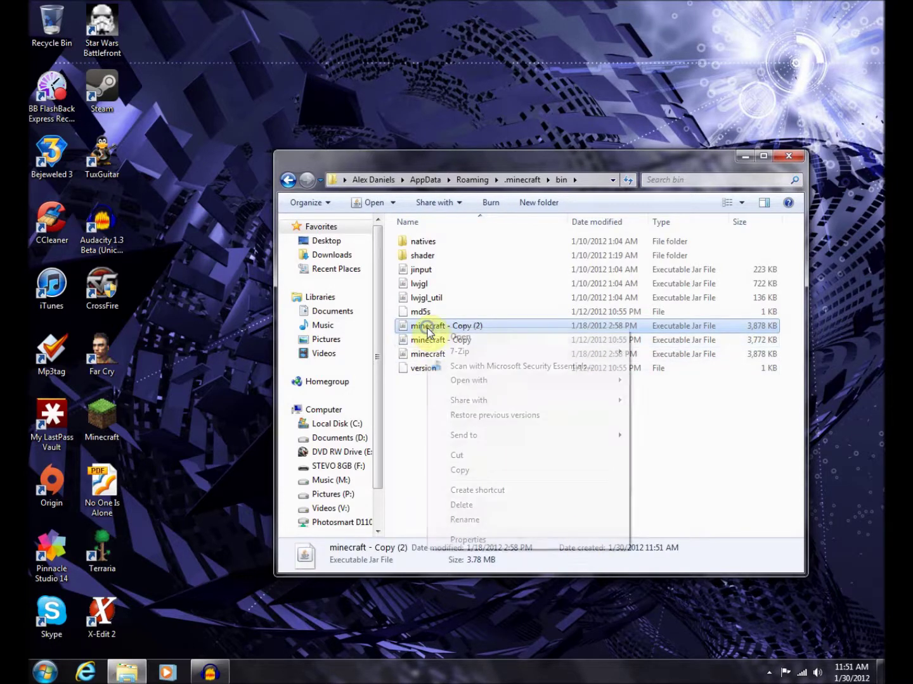
left_click(465, 520)
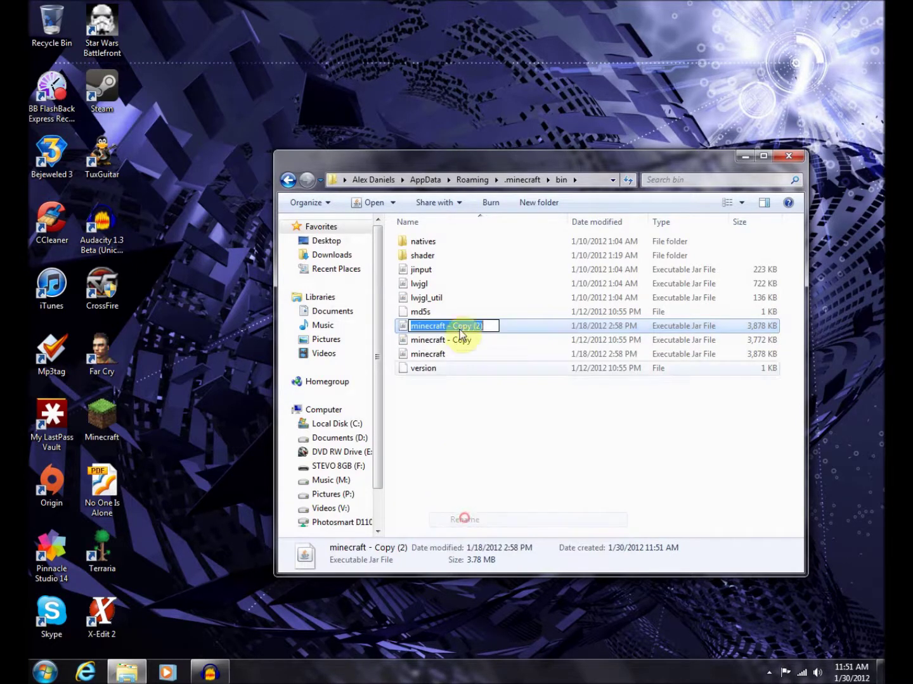
left_click_drag(488, 324, 449, 345)
type("example")
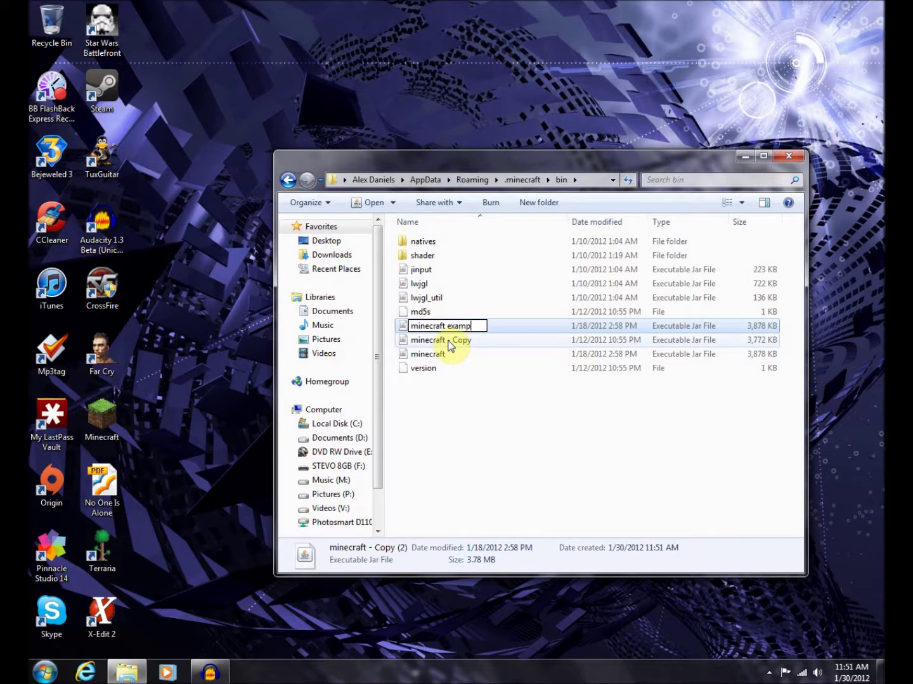
left_click(455, 399)
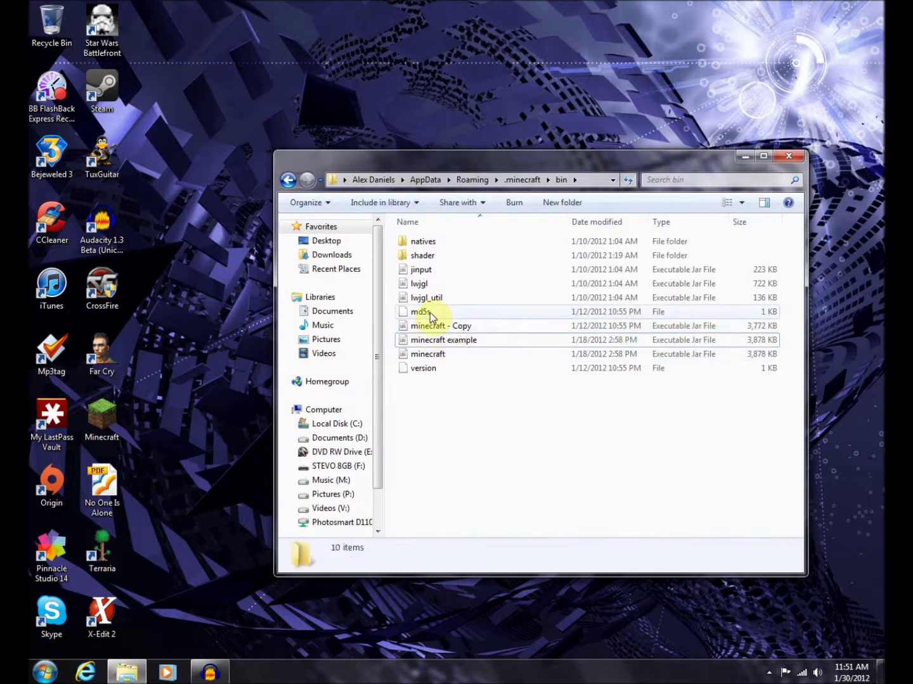
Step: Compare the minecraft example jar's details with the minecraft - Copy jar
left_click(435, 344)
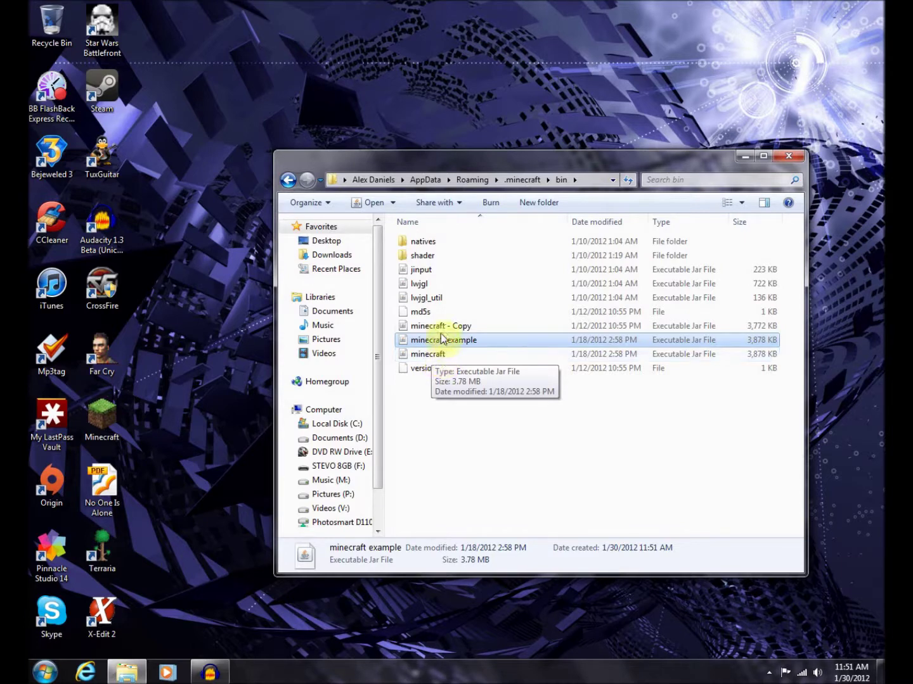
left_click(437, 326)
left_click(441, 345)
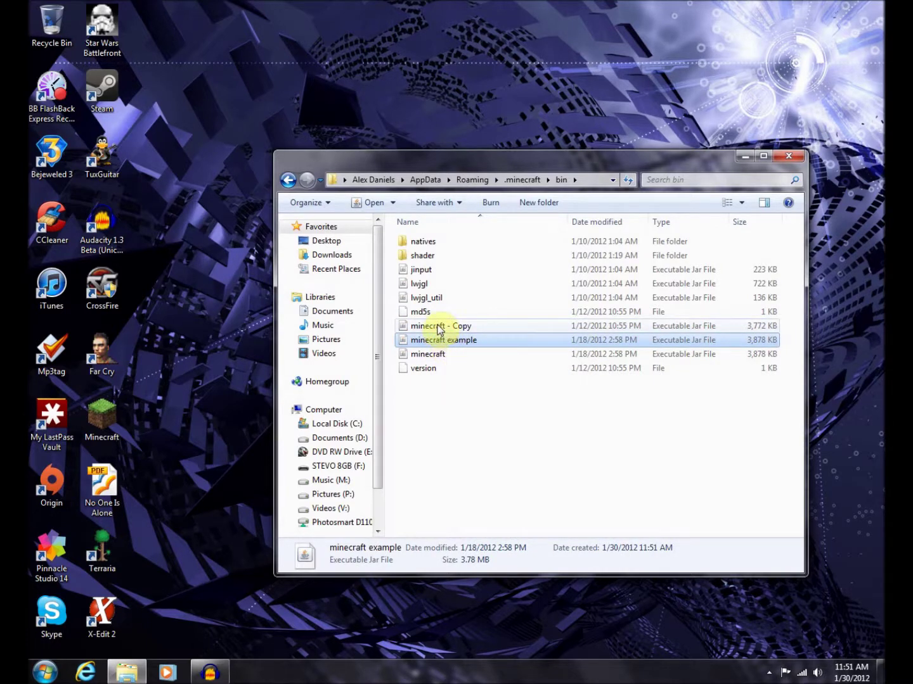
left_click(437, 326)
left_click(450, 341)
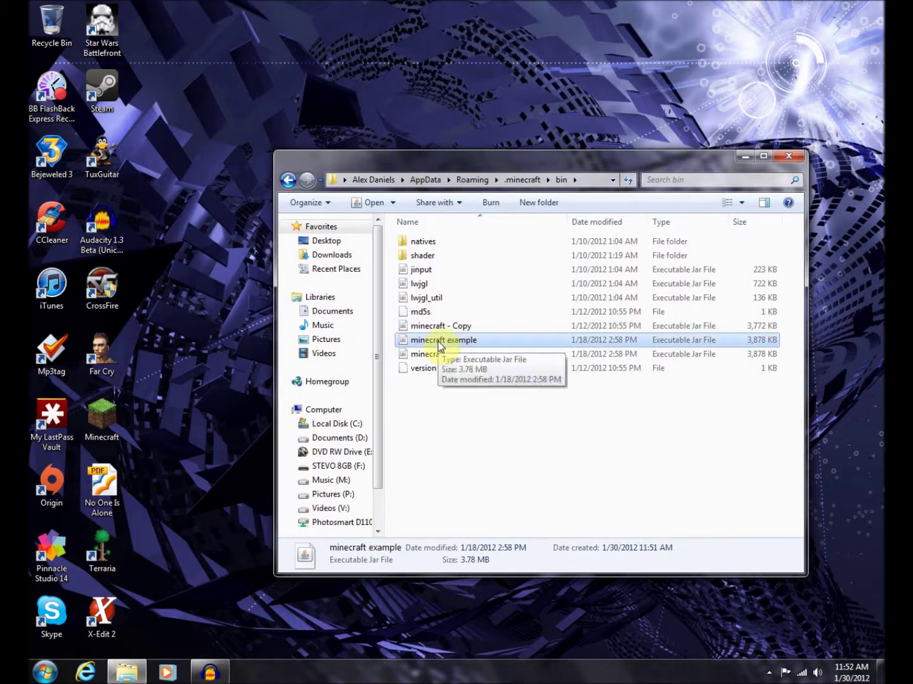
right_click(439, 345)
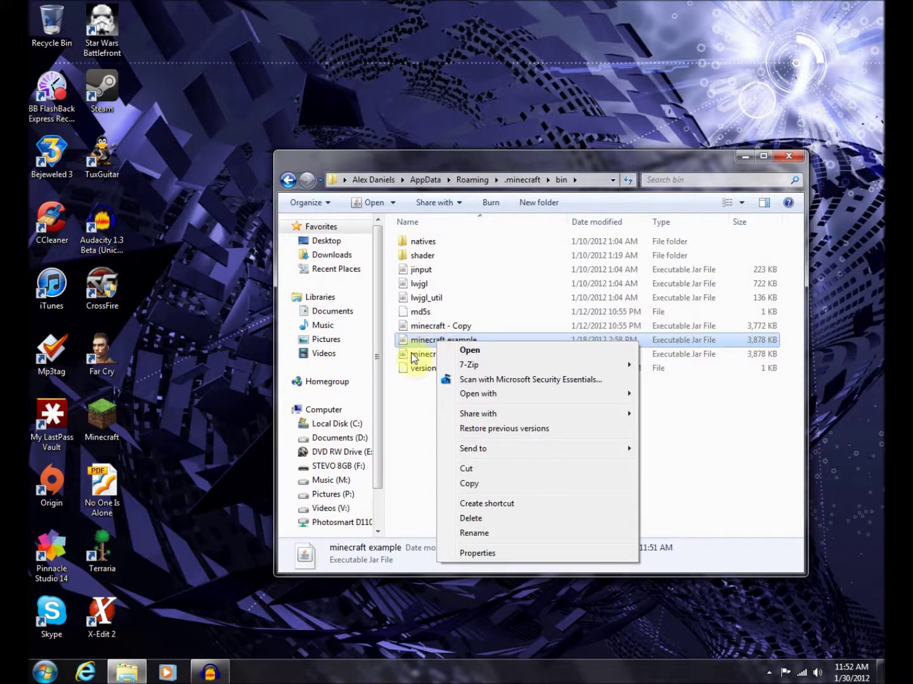
mouse_move(501, 366)
left_click(418, 406)
left_click(85, 671)
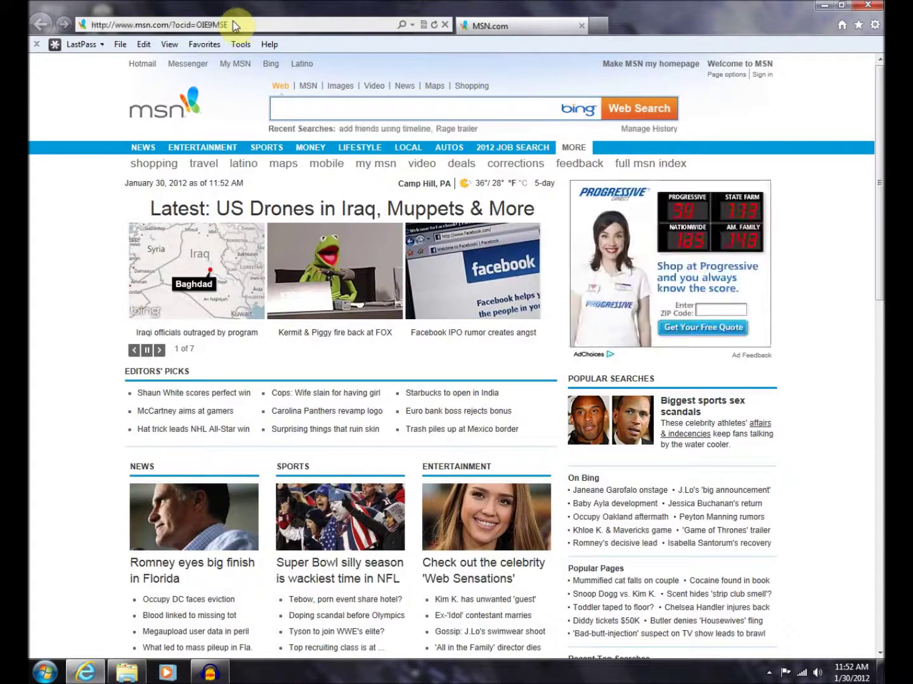
left_click(291, 107)
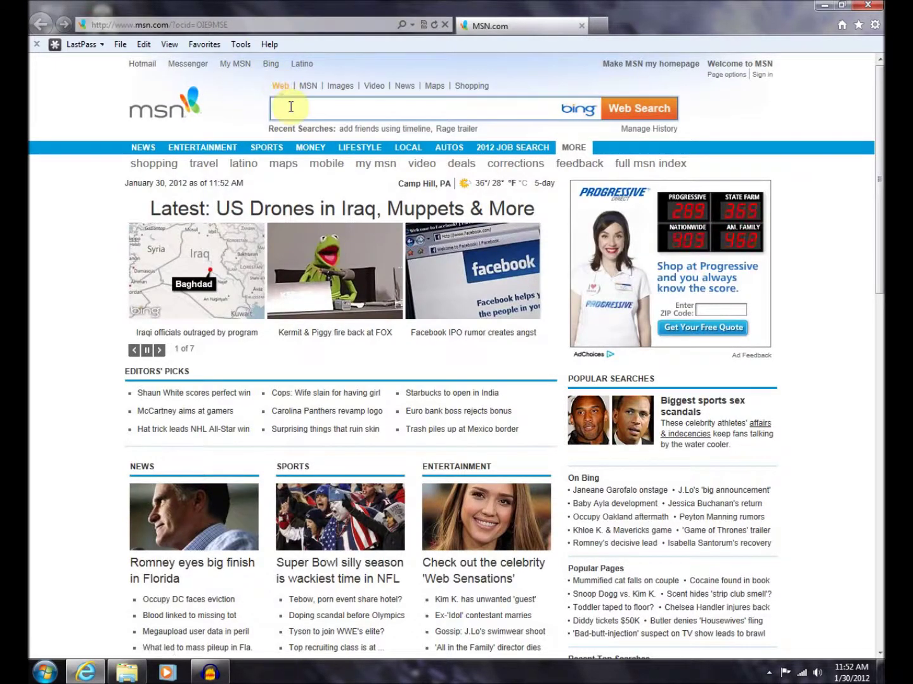
type("7zip")
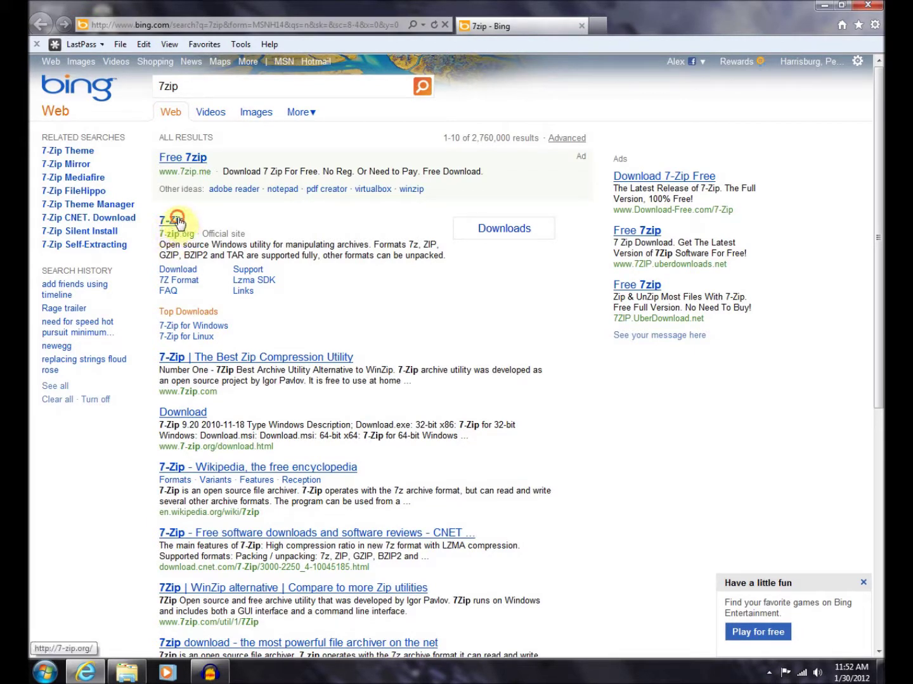
left_click(178, 220)
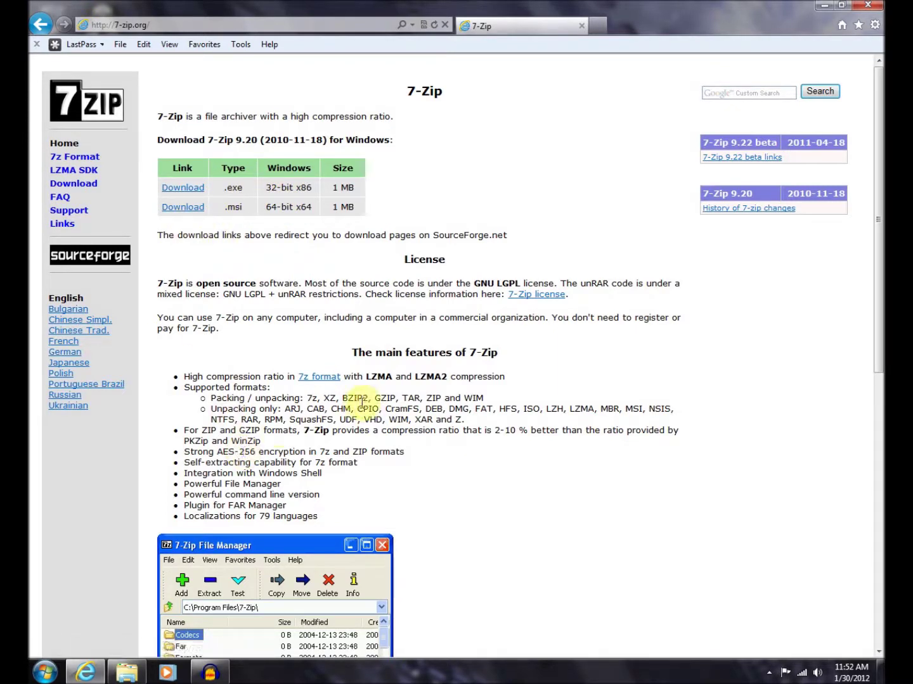
left_click(867, 6)
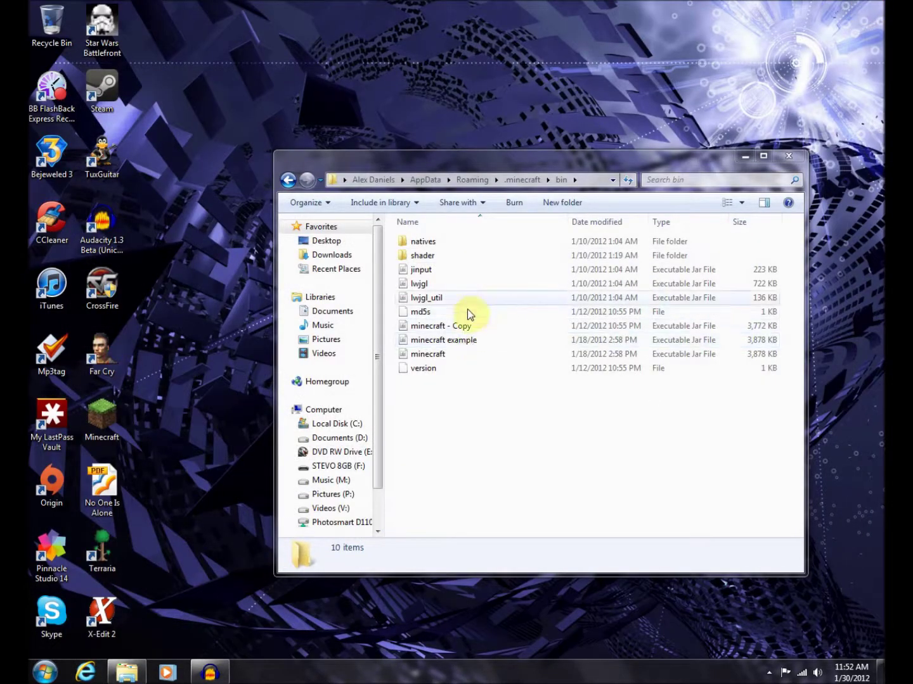
Step: Open the minecraft example jar with 7-Zip's Open archive context-menu command
left_click(418, 328)
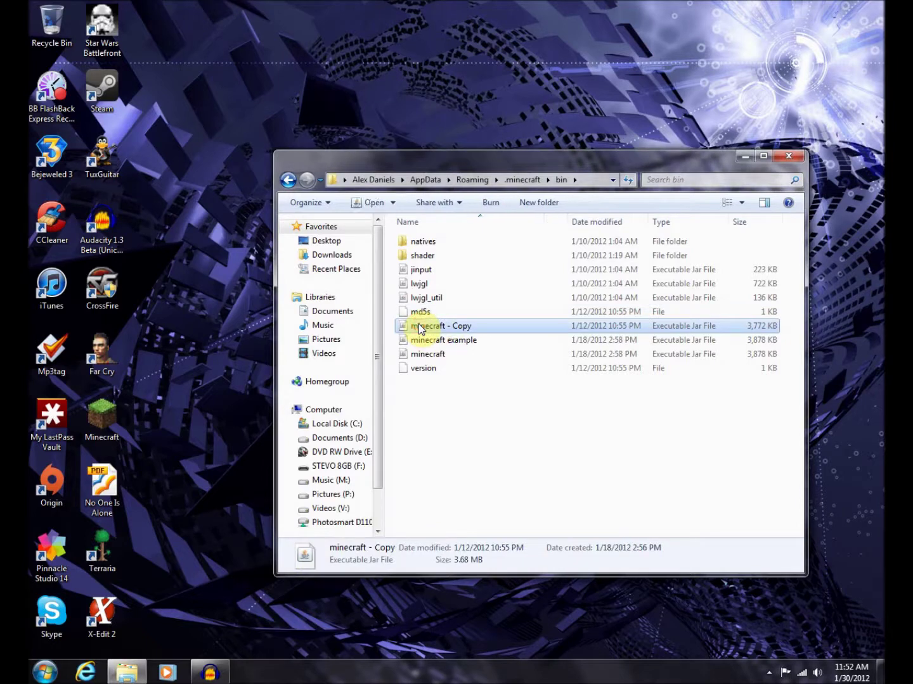
left_click(454, 342)
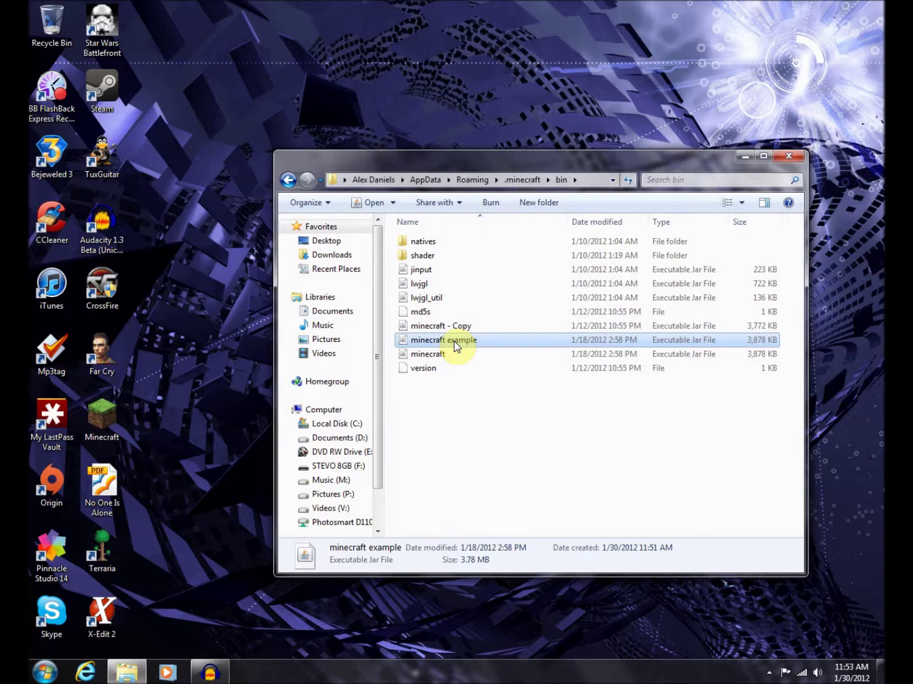
right_click(454, 341)
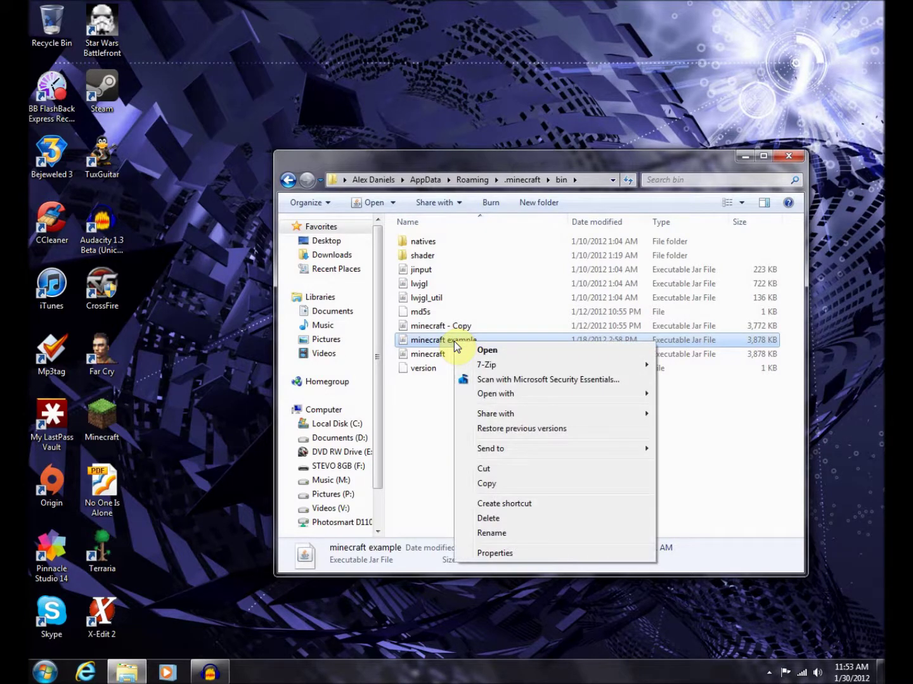
mouse_move(472, 366)
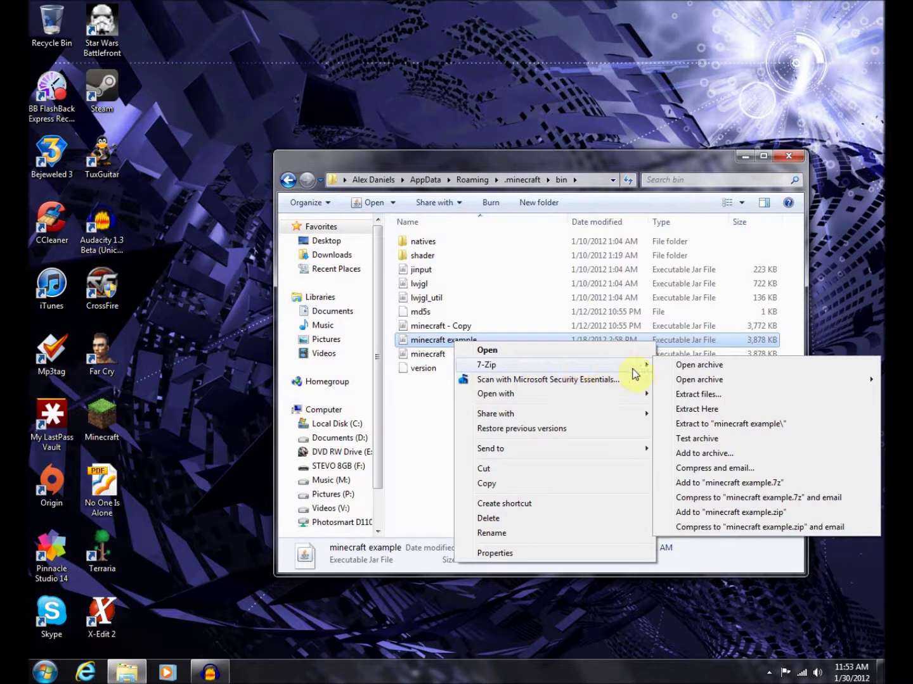
left_click(701, 367)
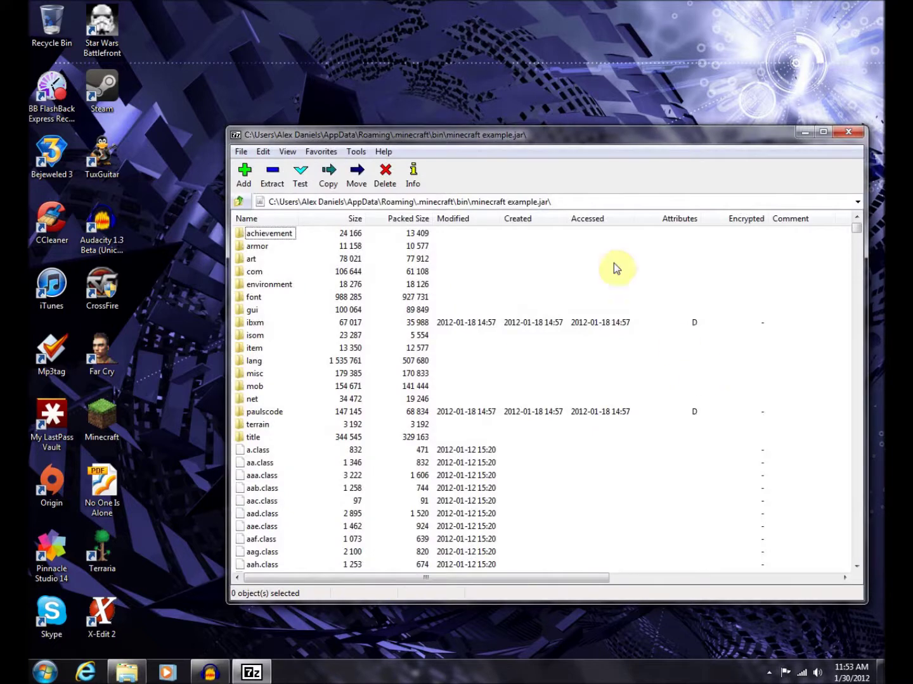
Step: Snap the 7-Zip minecraft example.jar window to the right half of the screen
left_click_drag(520, 137, 460, 155)
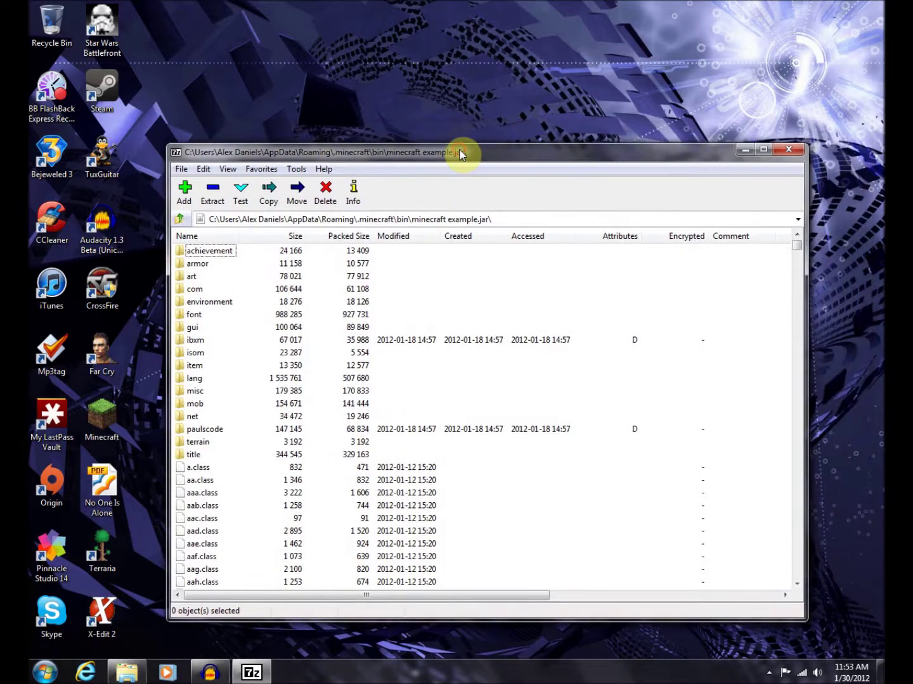
scroll(441, 362, "down", 12)
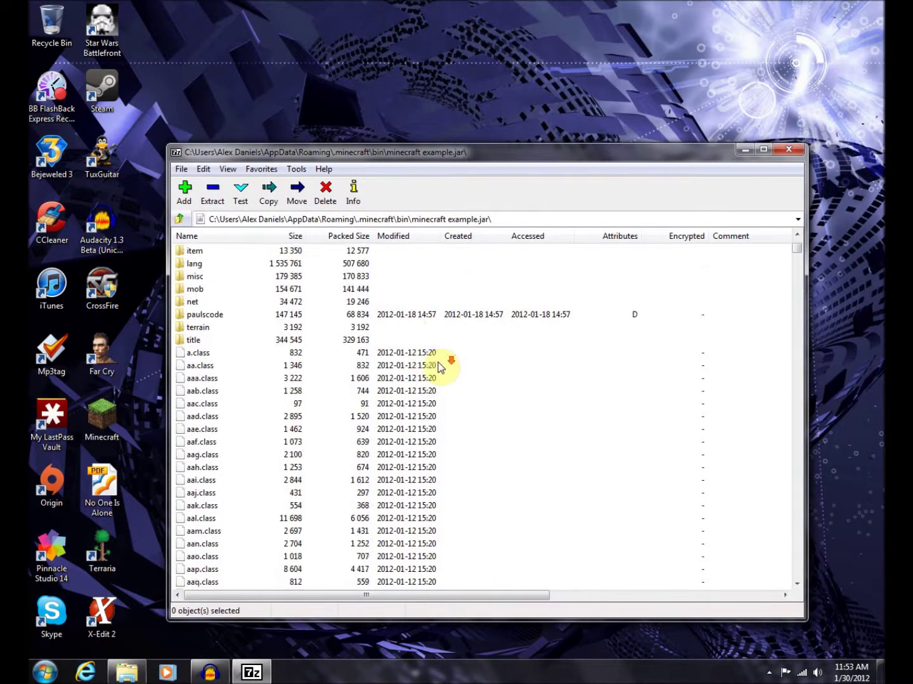
scroll(430, 369, "down", 10)
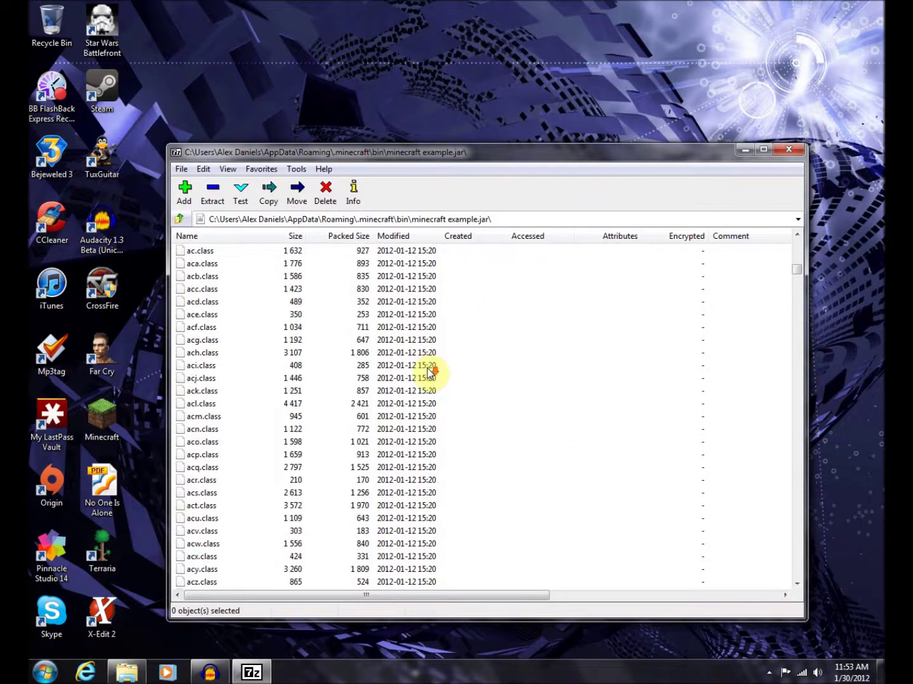
scroll(431, 371, "up", 20)
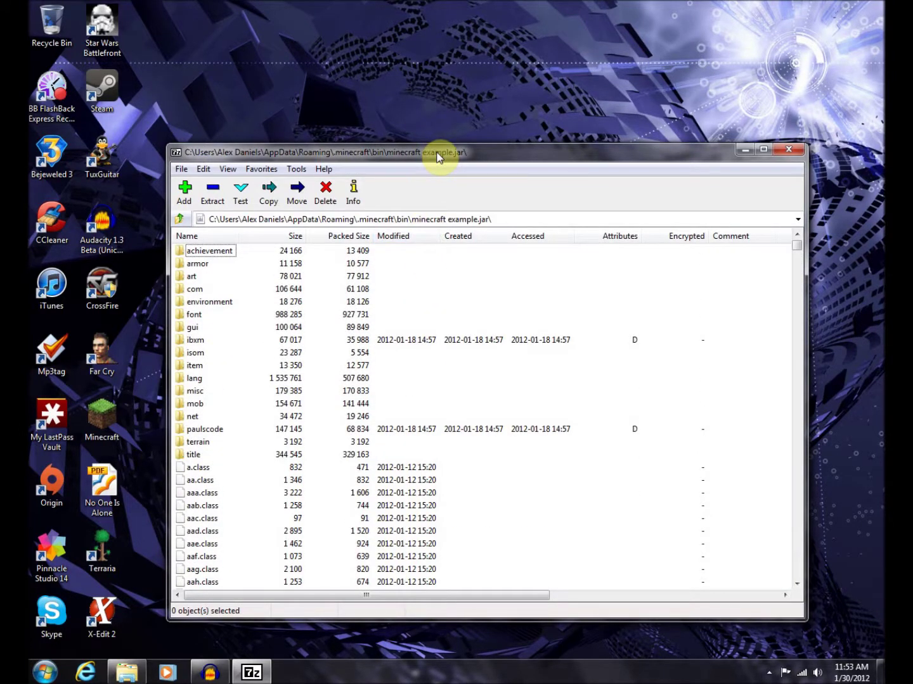
left_click_drag(439, 156, 882, 345)
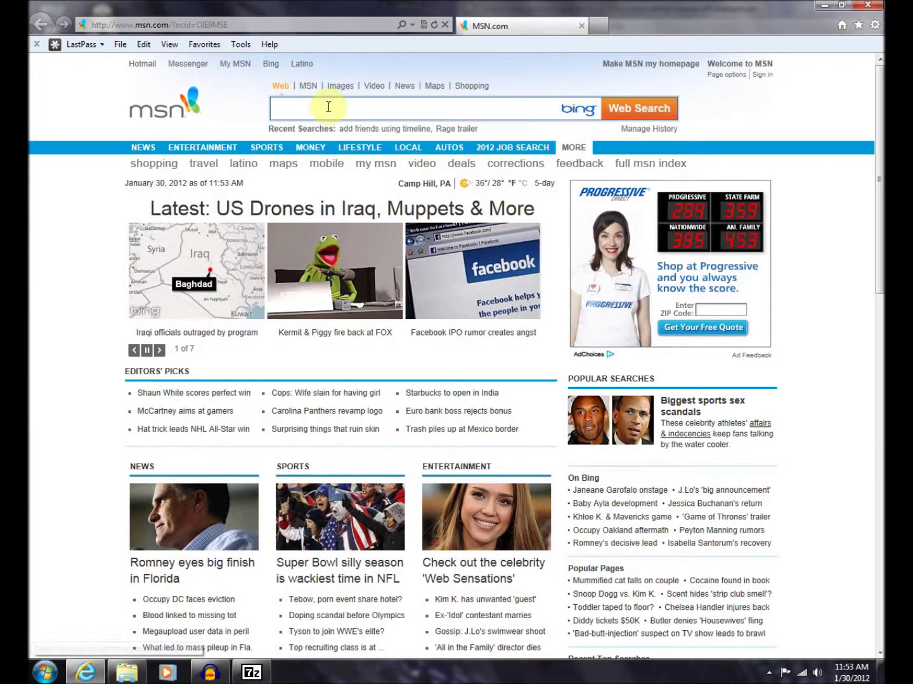
Step: Search Bing for mod loader risugami and open the Risugami's Mods ModLoader result
left_click(328, 106)
type("mod")
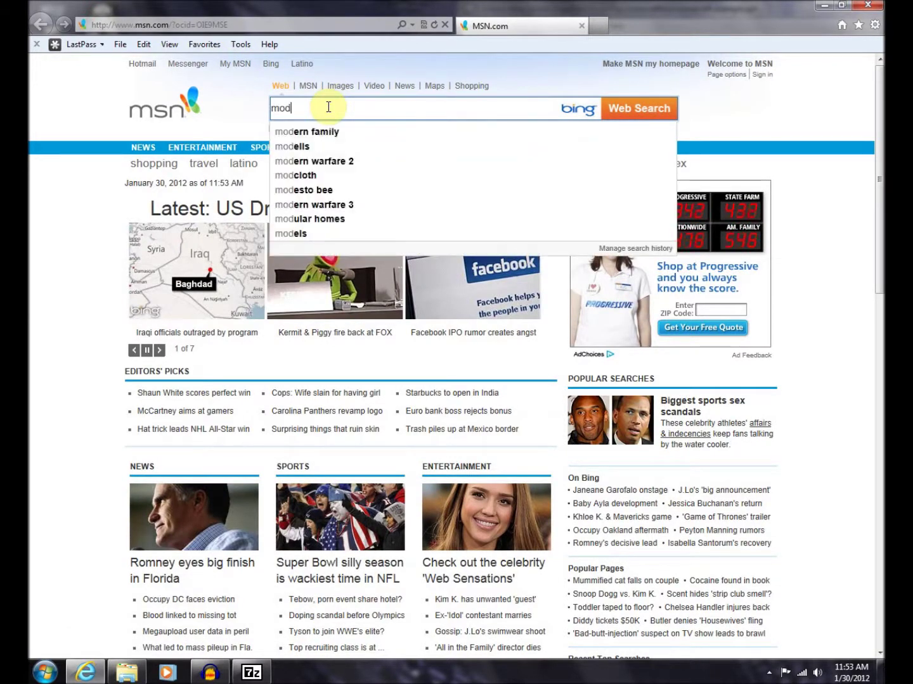
type(" loader")
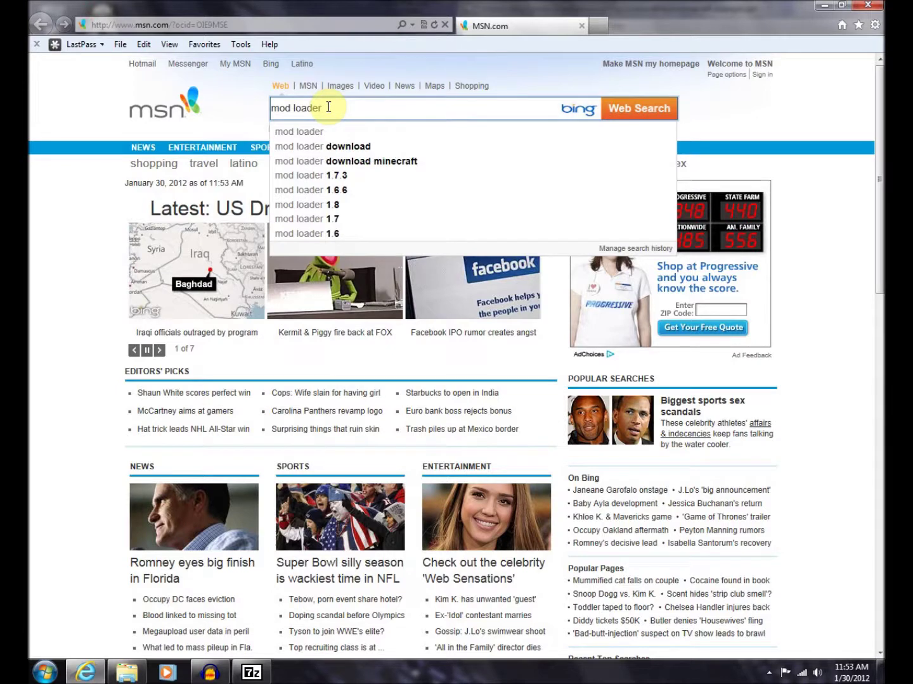
type(" m")
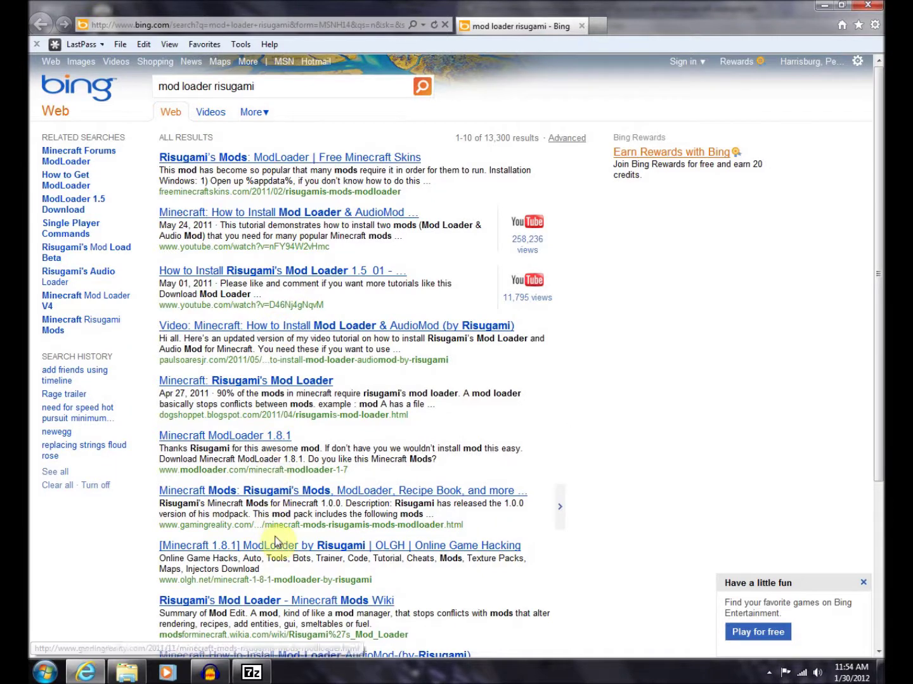
scroll(293, 607, "down", 3)
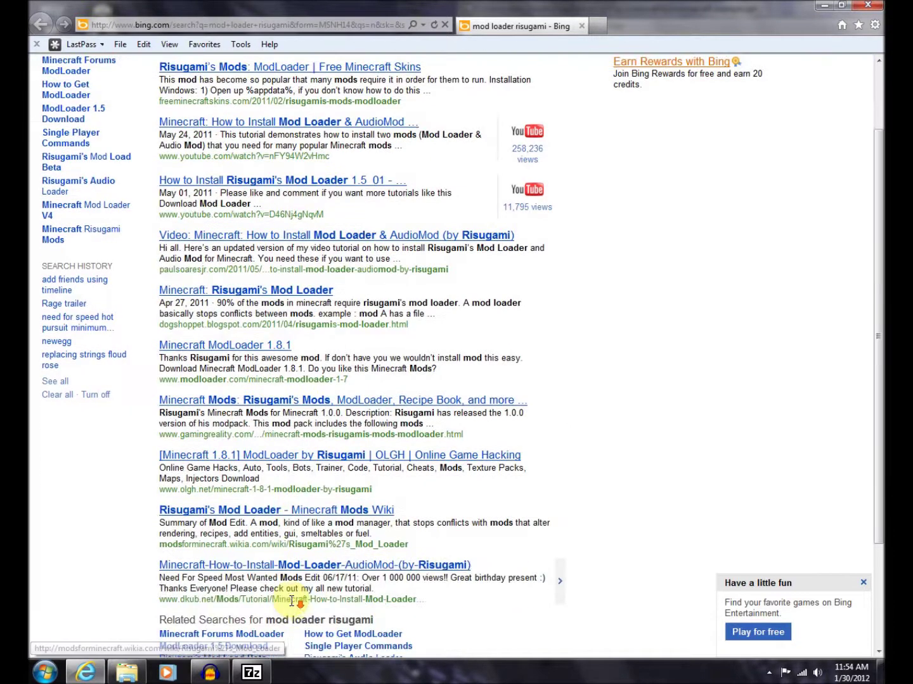
scroll(292, 597, "up", 3)
left_click(274, 158)
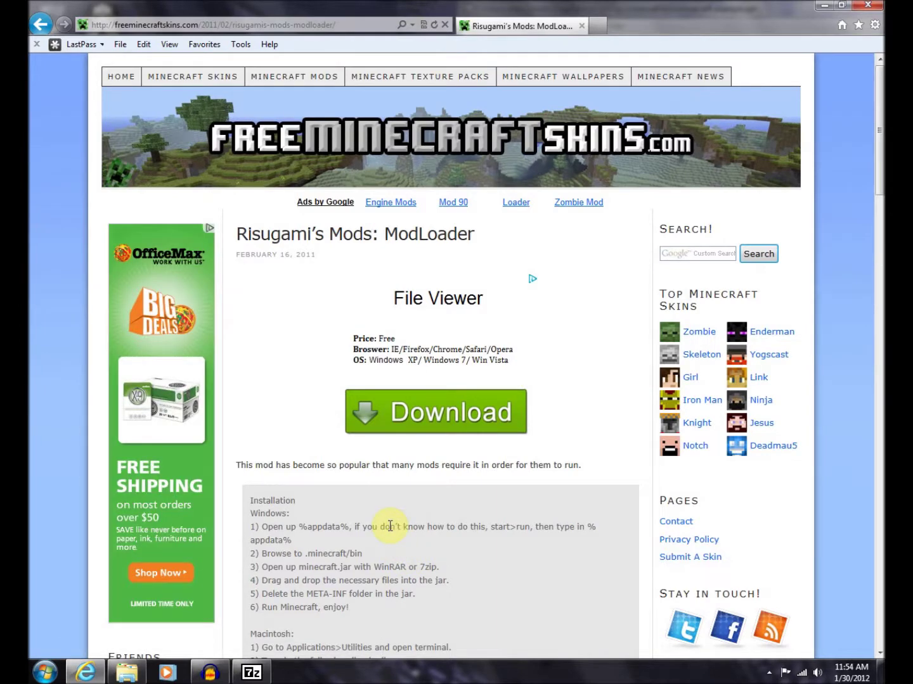
scroll(390, 526, "down", 4)
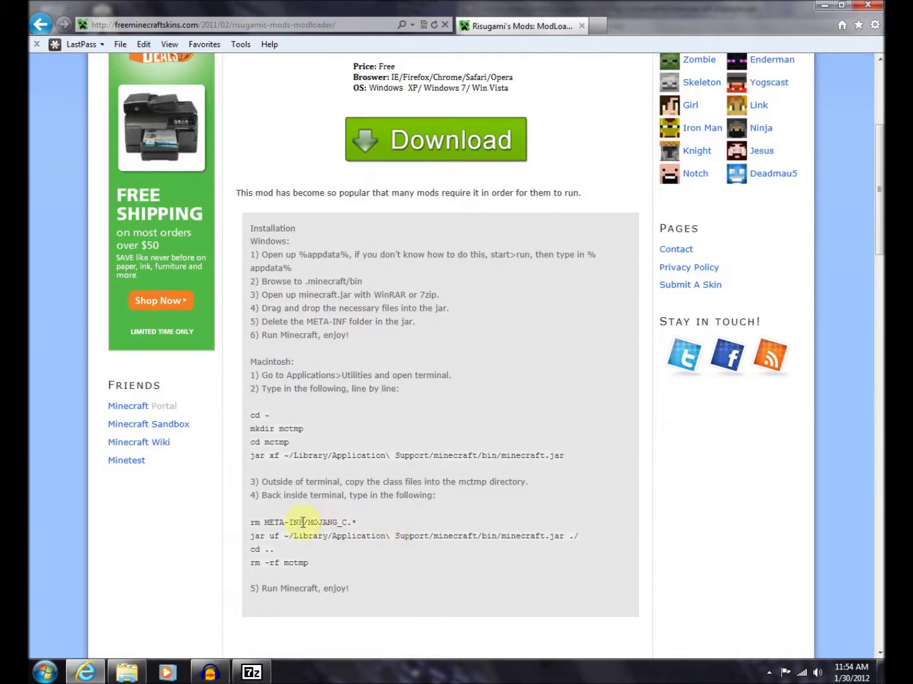
scroll(318, 531, "down", 3)
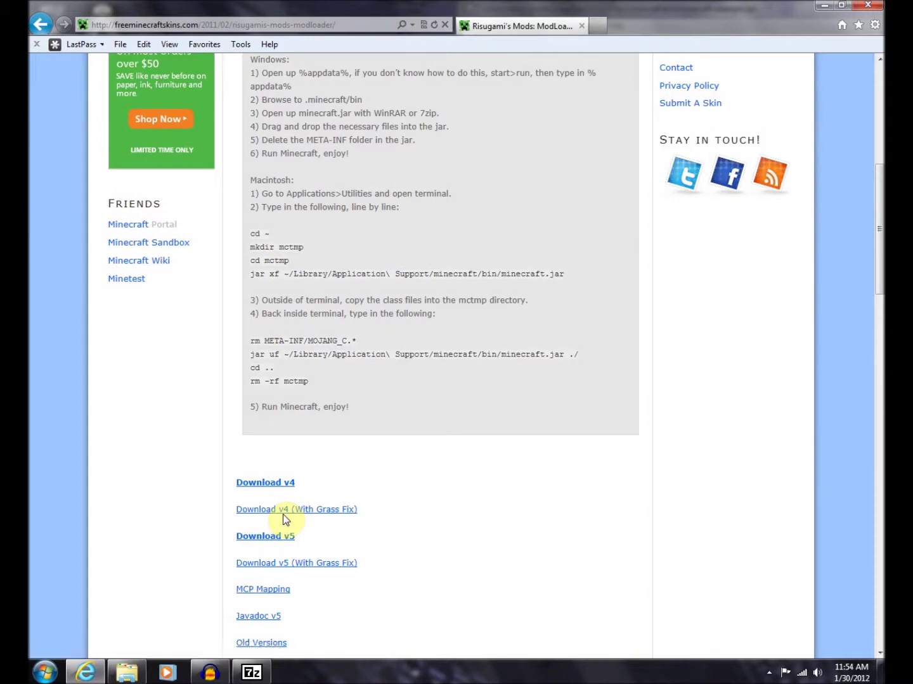
scroll(293, 569, "down", 3)
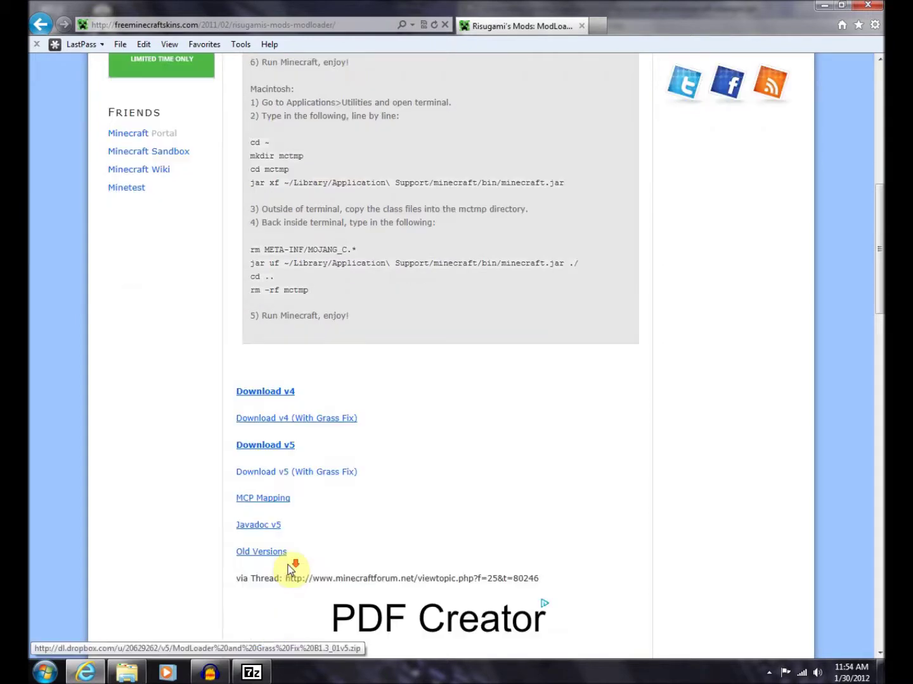
scroll(292, 569, "up", 10)
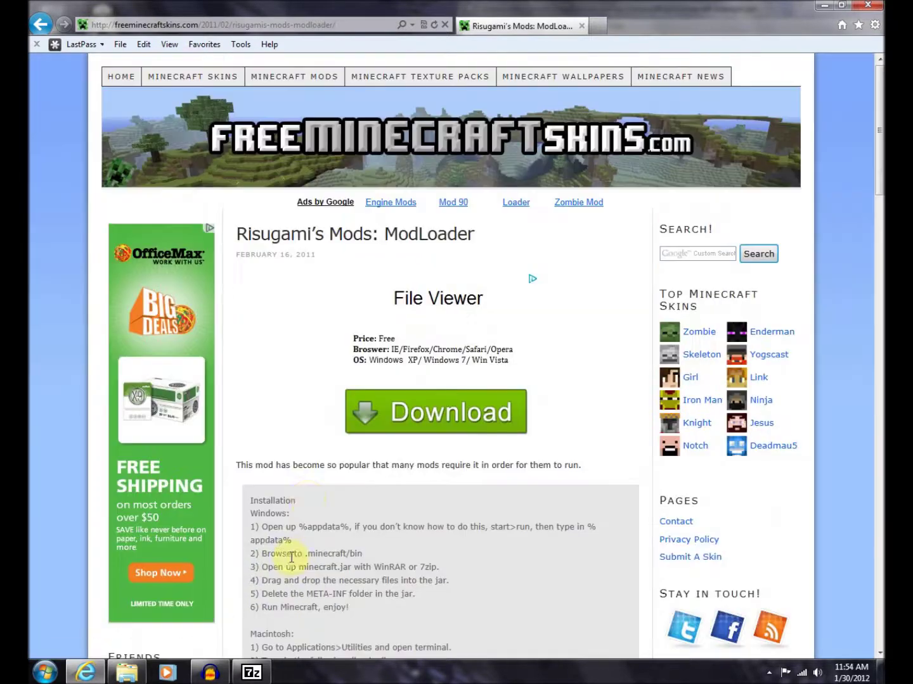
scroll(295, 497, "down", 3)
scroll(304, 495, "down", 4)
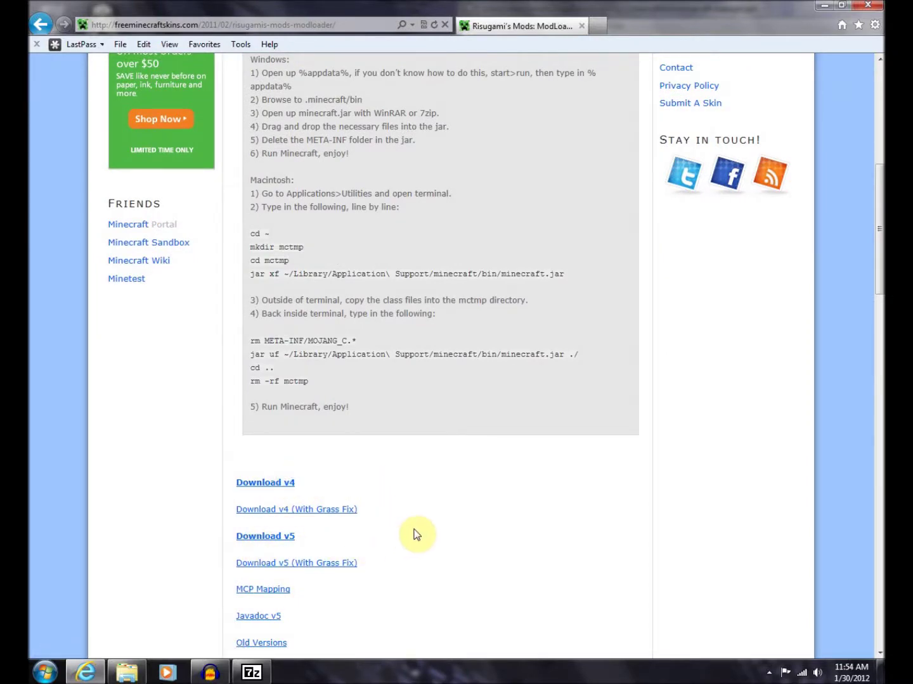
scroll(415, 533, "up", 5)
scroll(415, 534, "up", 2)
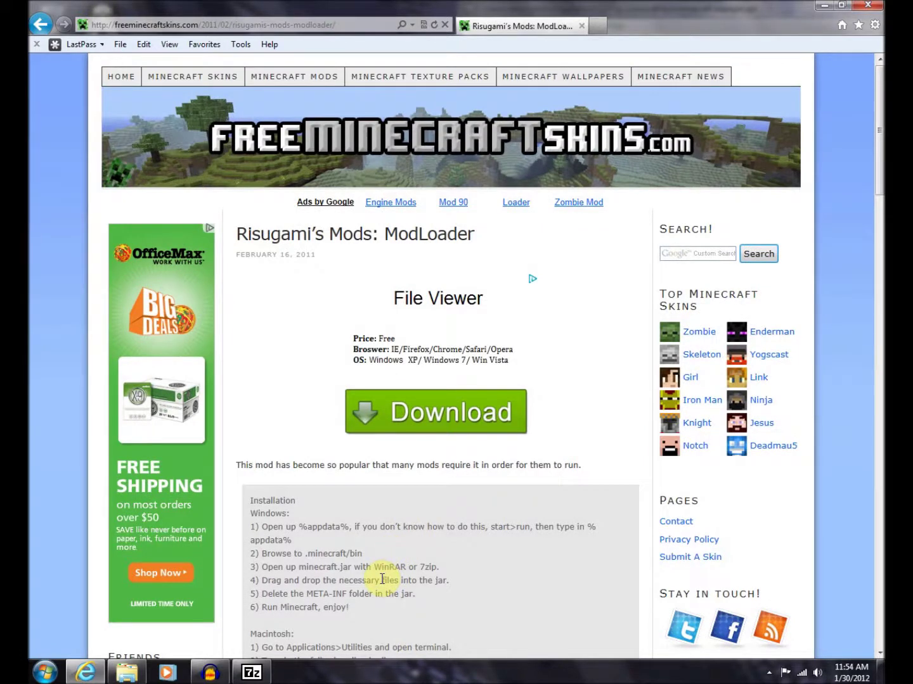
scroll(397, 579, "down", 1)
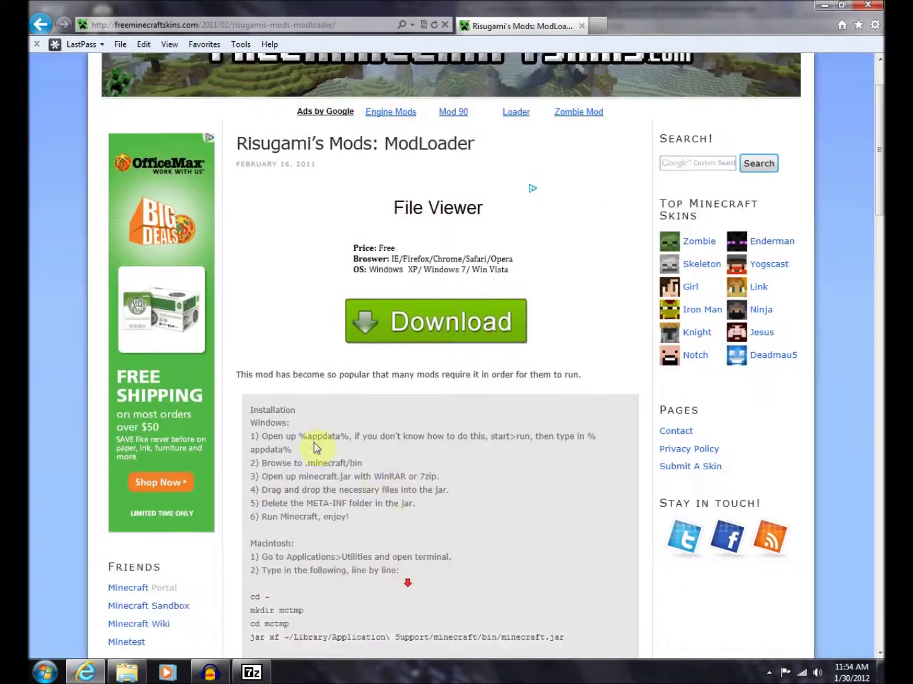
Step: Shorten the query to 'mod loader' and look at the Minecraft ModLoader 1.8.1 result
left_click(40, 24)
left_click_drag(283, 91, 215, 95)
key("BackSpace")
key("Return")
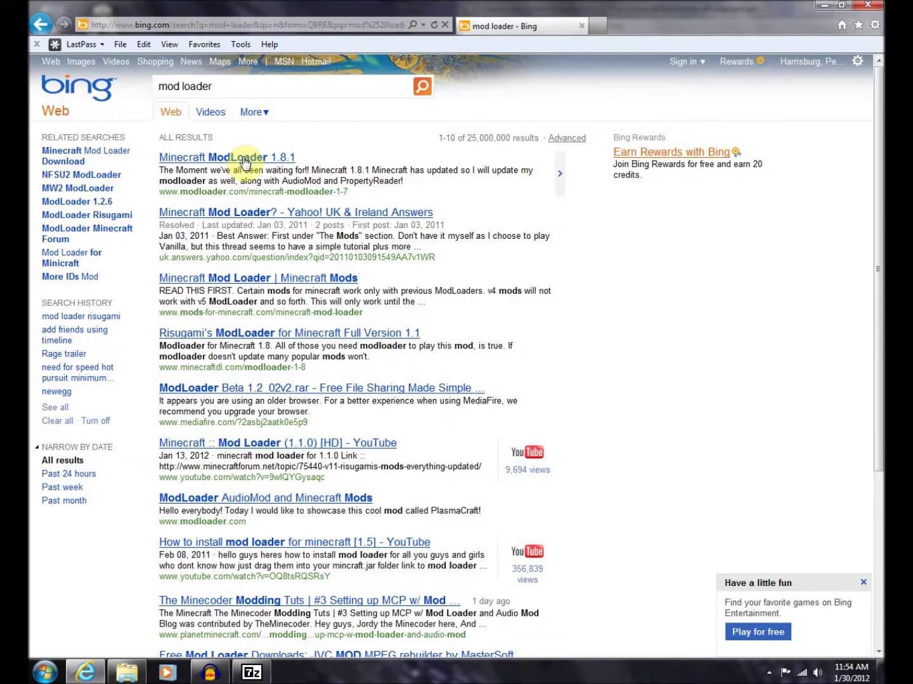
left_click(245, 160)
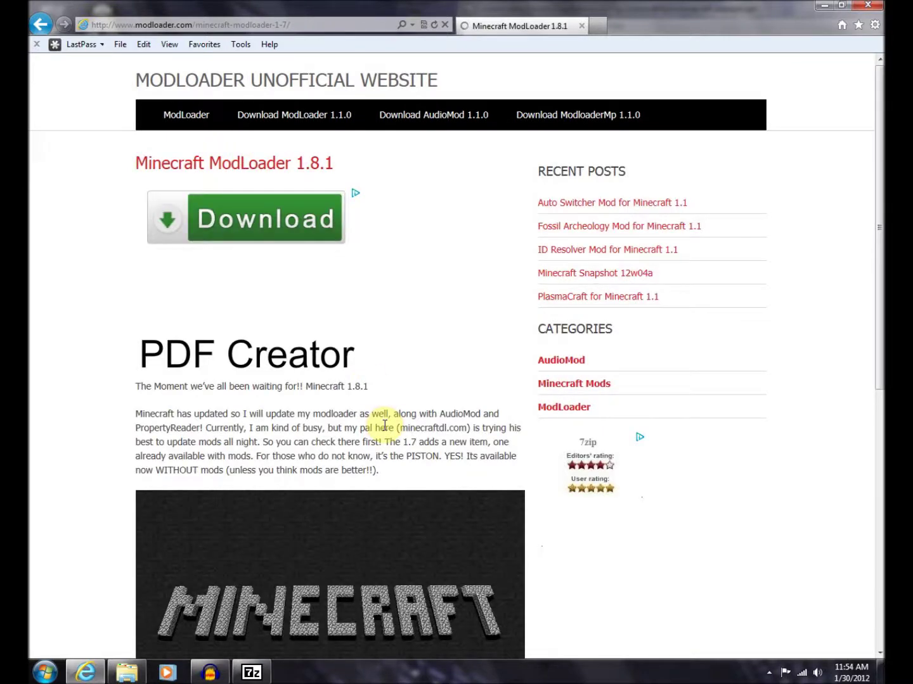
scroll(384, 426, "down", 6)
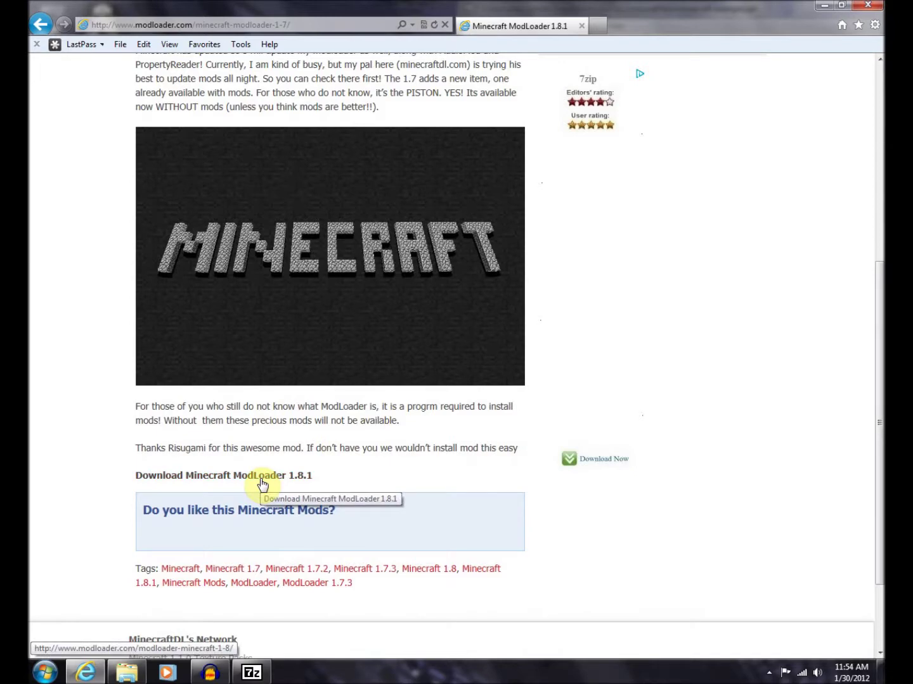
Step: Go back and search for 'modloader' as a single word
left_click(36, 25)
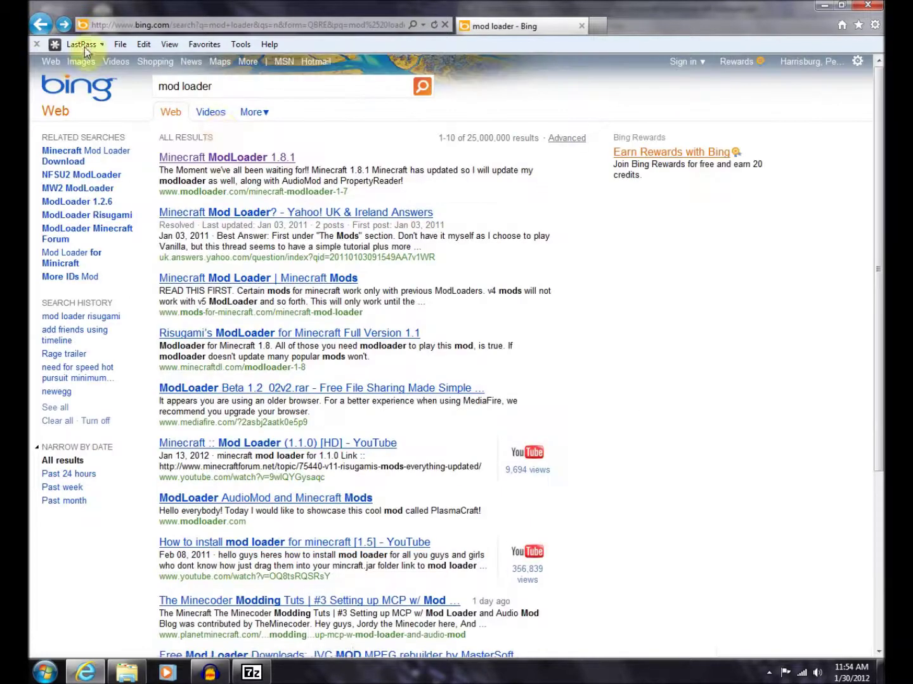
left_click(181, 86)
key("BackSpace")
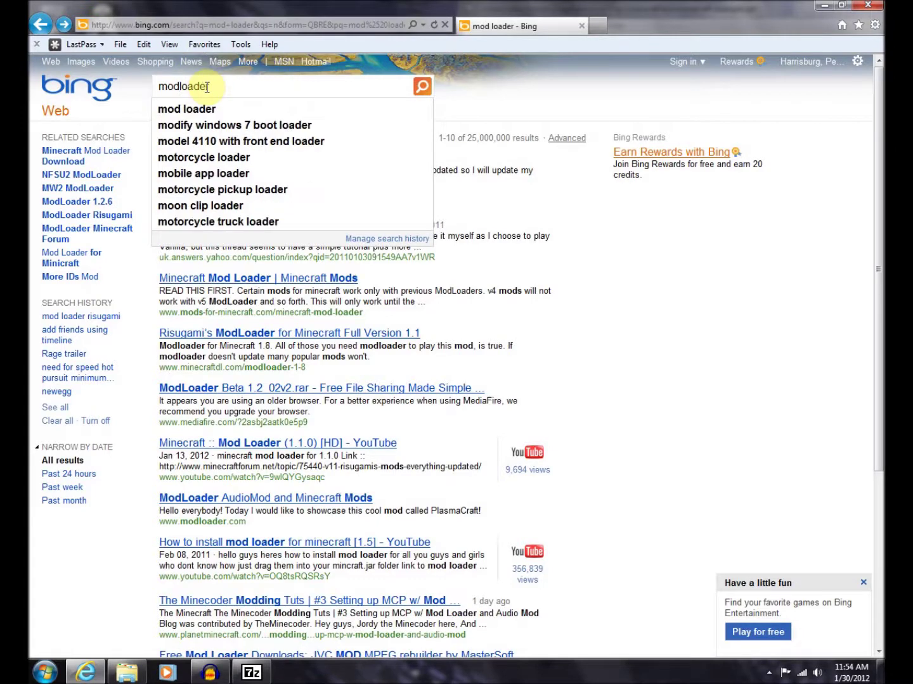
key("Return")
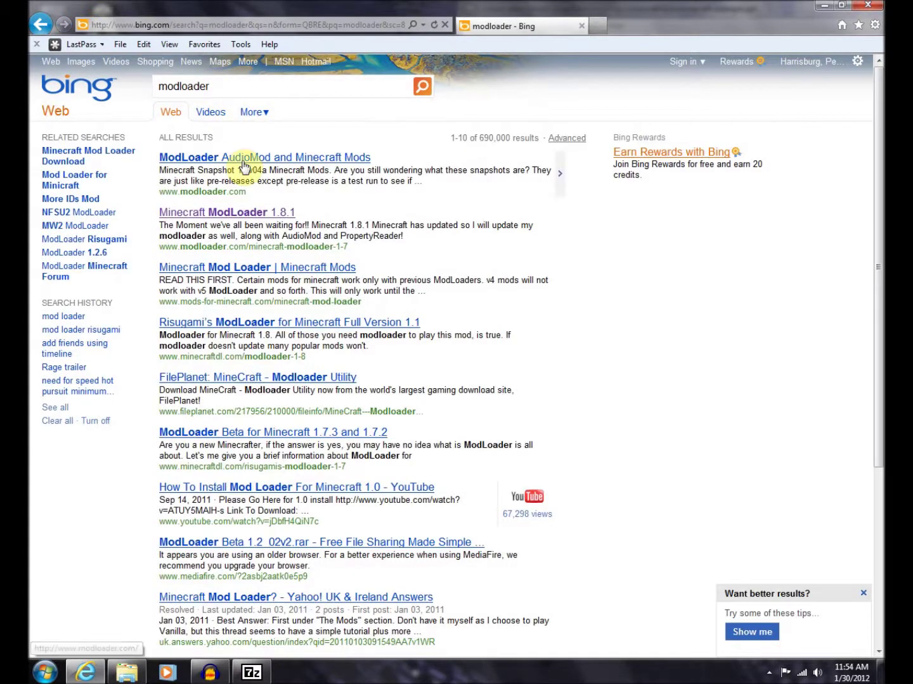
Step: Open the ModLoader Unofficial Website result and go to its ModLoader 1.1.0 download page
left_click(240, 158)
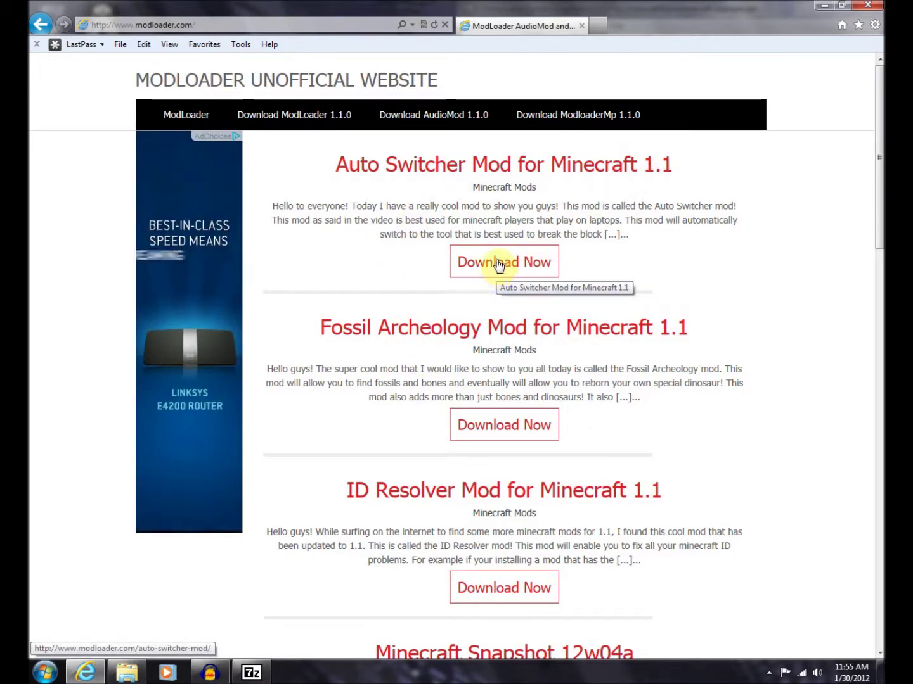
scroll(674, 445, "down", 10)
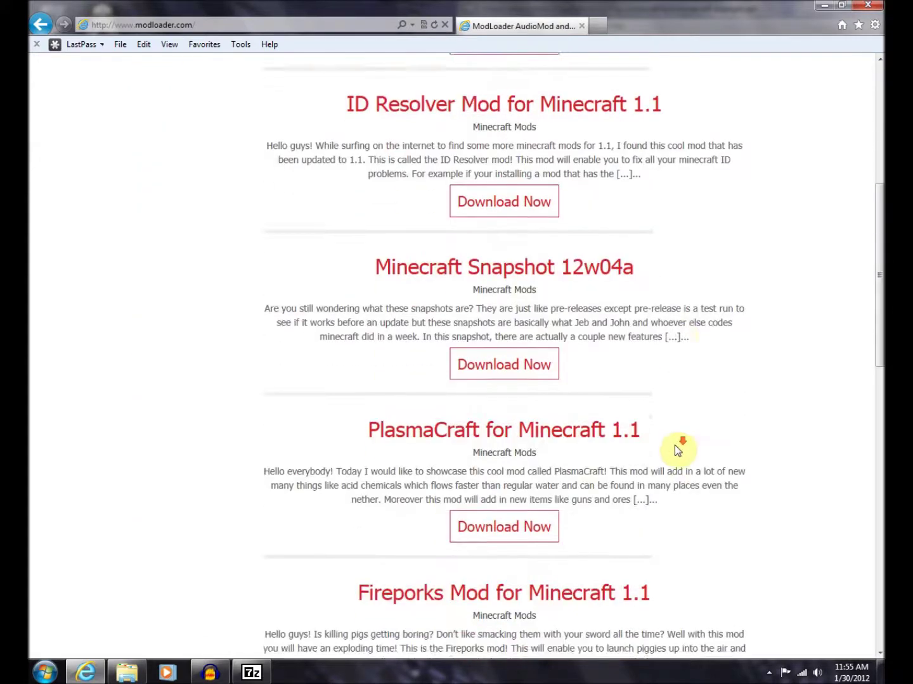
scroll(674, 445, "down", 8)
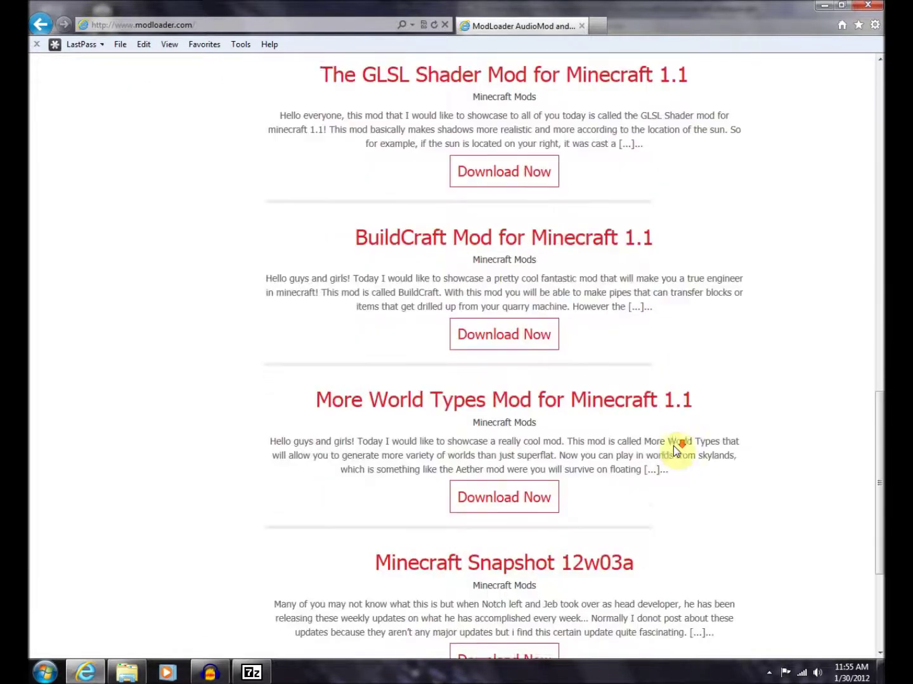
scroll(569, 465, "up", 18)
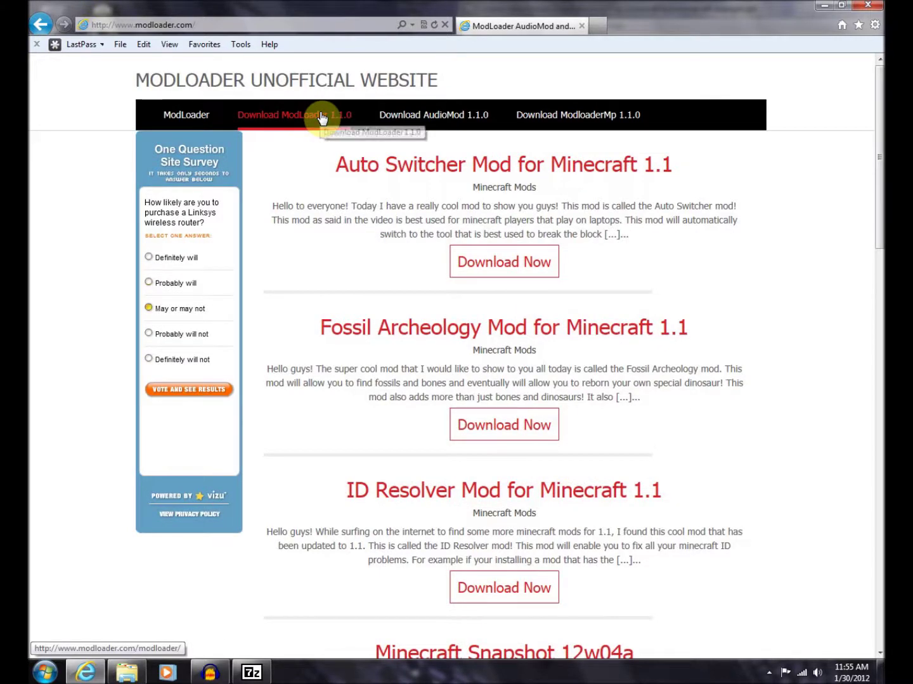
left_click(321, 126)
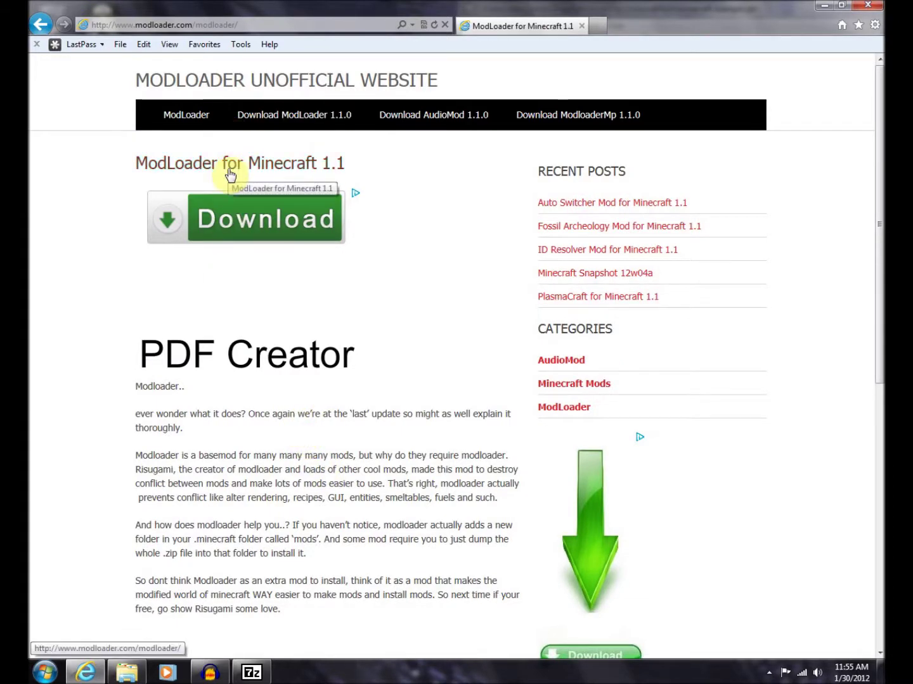
scroll(406, 524, "down", 5)
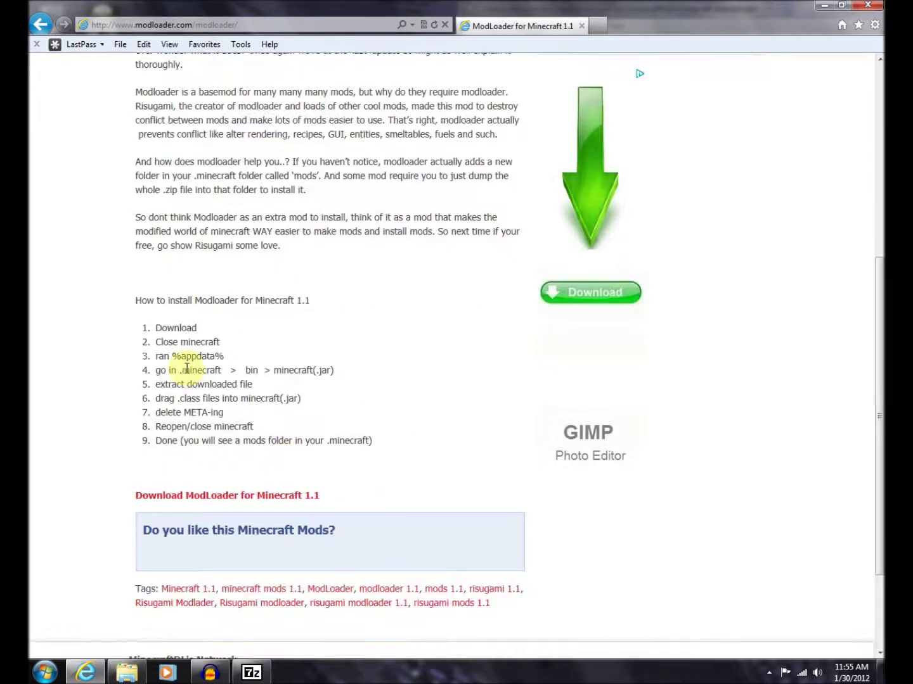
Step: Follow the adf.ly download link, skip the ad, and save ModLoader.zip to the Desktop
left_click(260, 498)
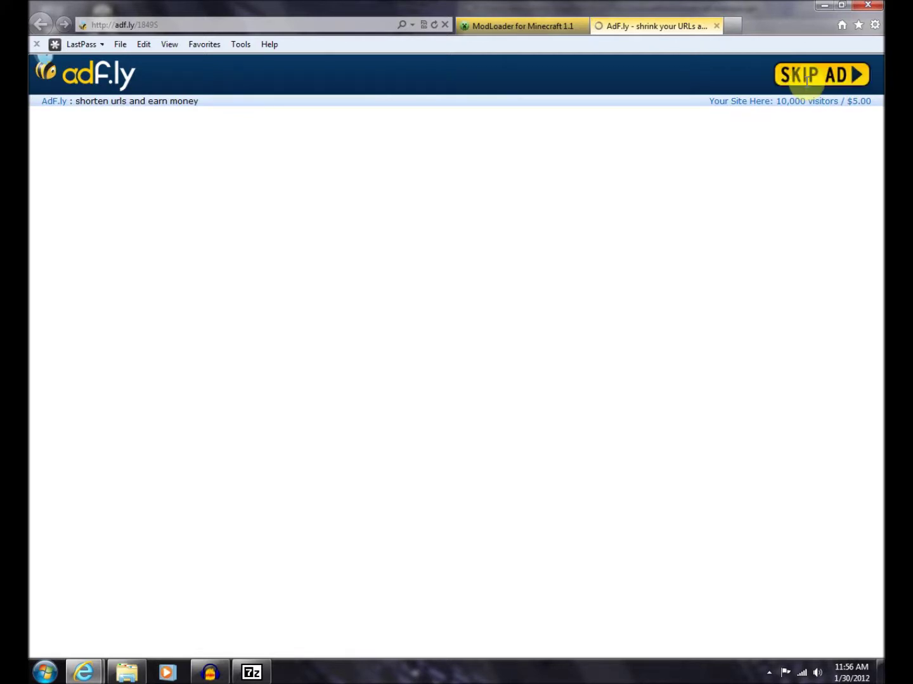
left_click(807, 77)
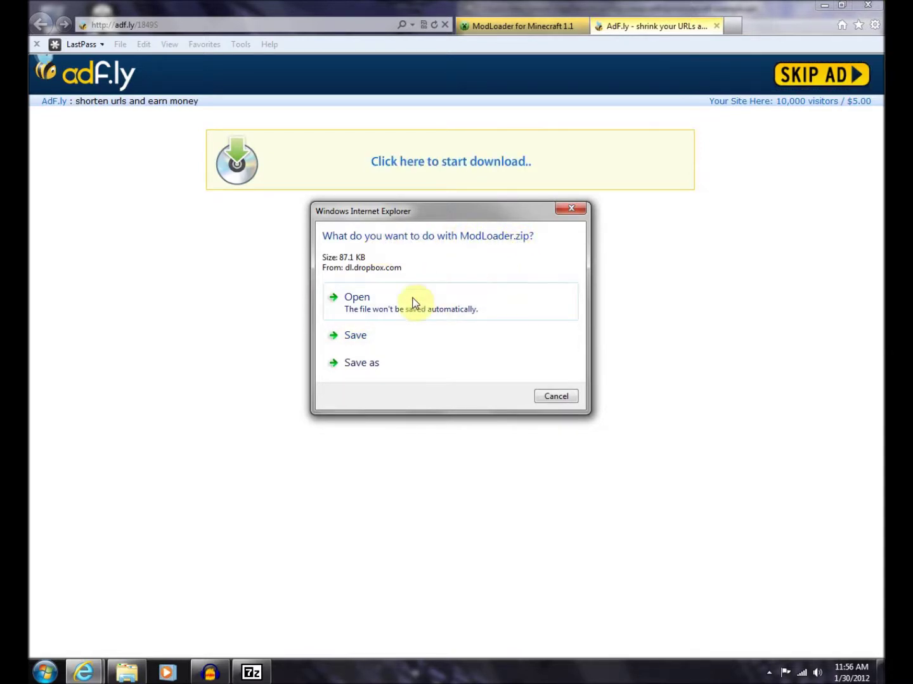
left_click(391, 365)
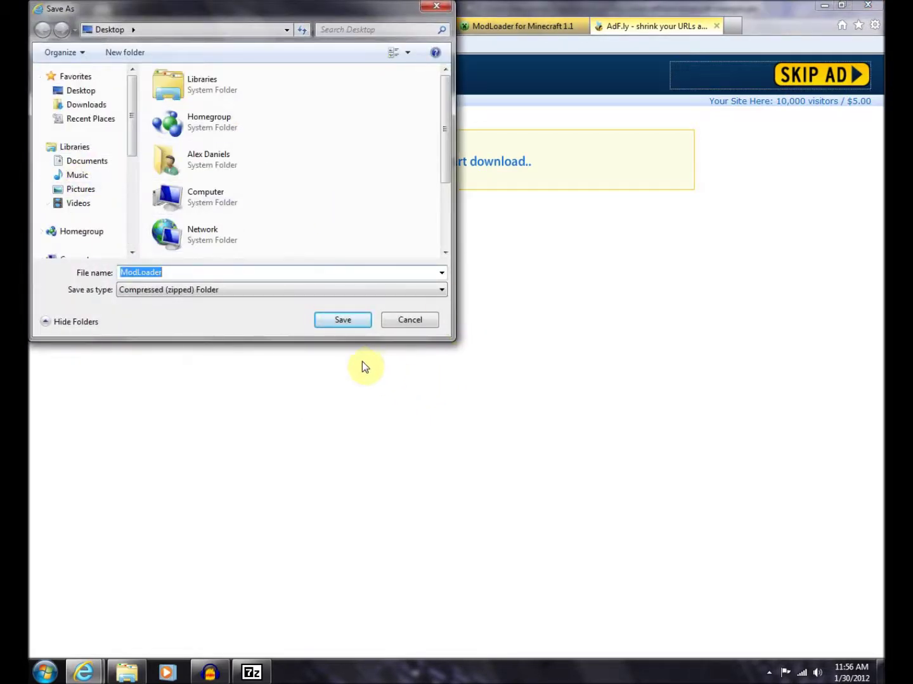
left_click(345, 321)
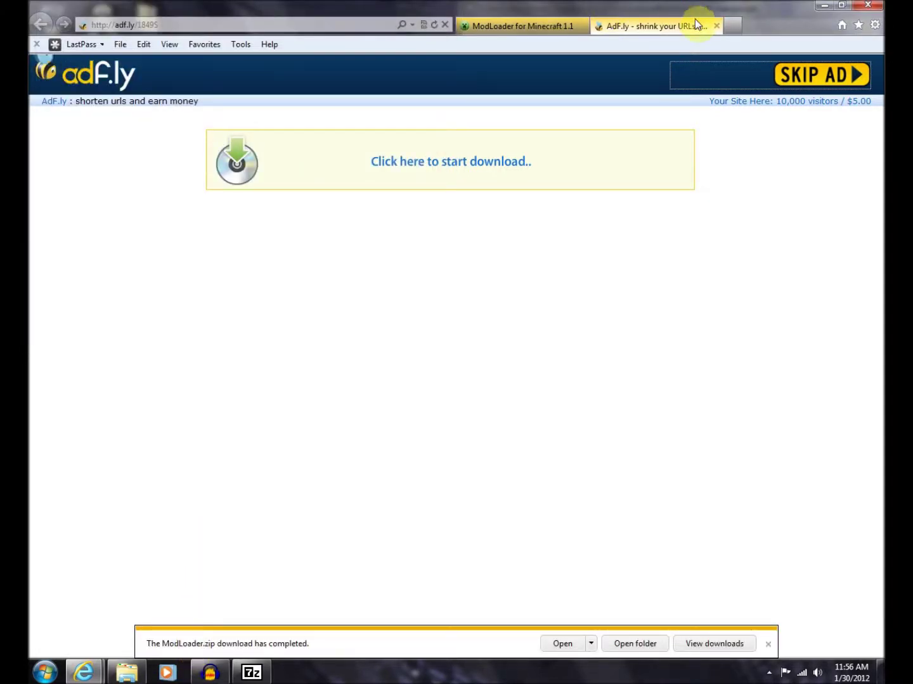
Step: Close Internet Explorer and minimize the bin folder window to reveal the desktop
left_click(716, 26)
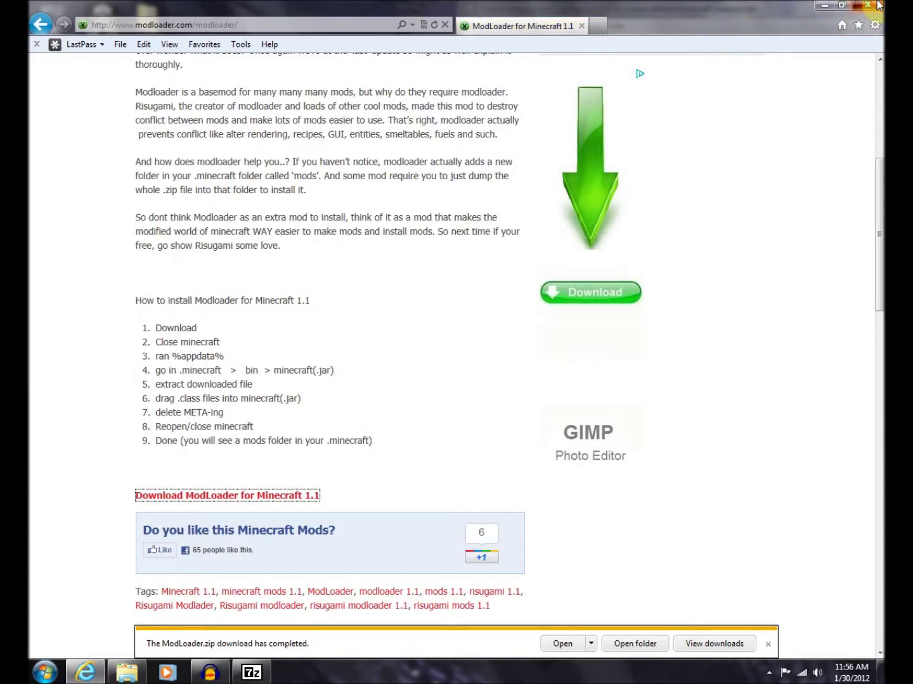
left_click(877, 3)
left_click(444, 160)
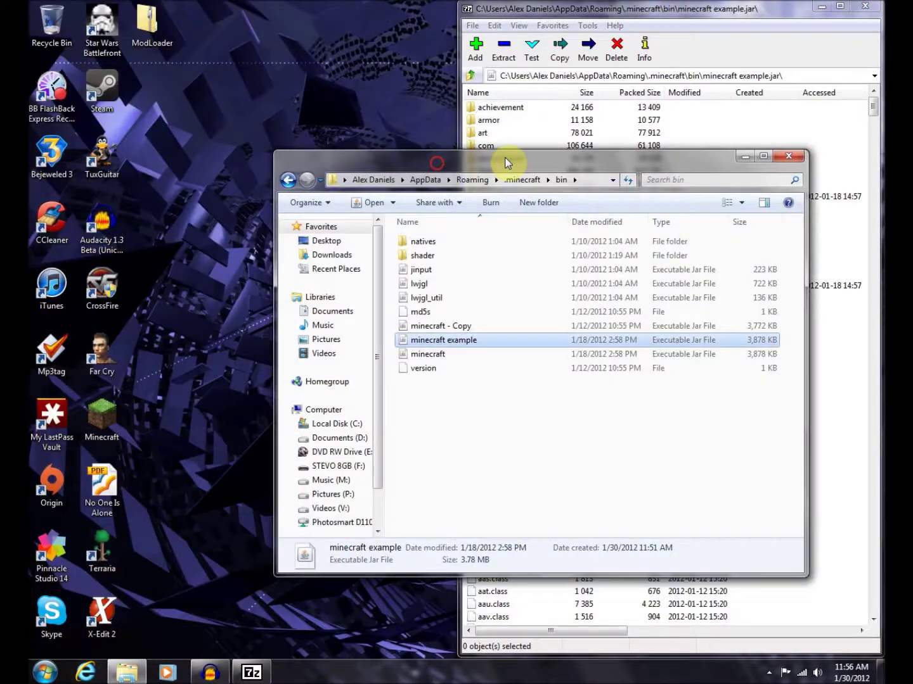
left_click(744, 156)
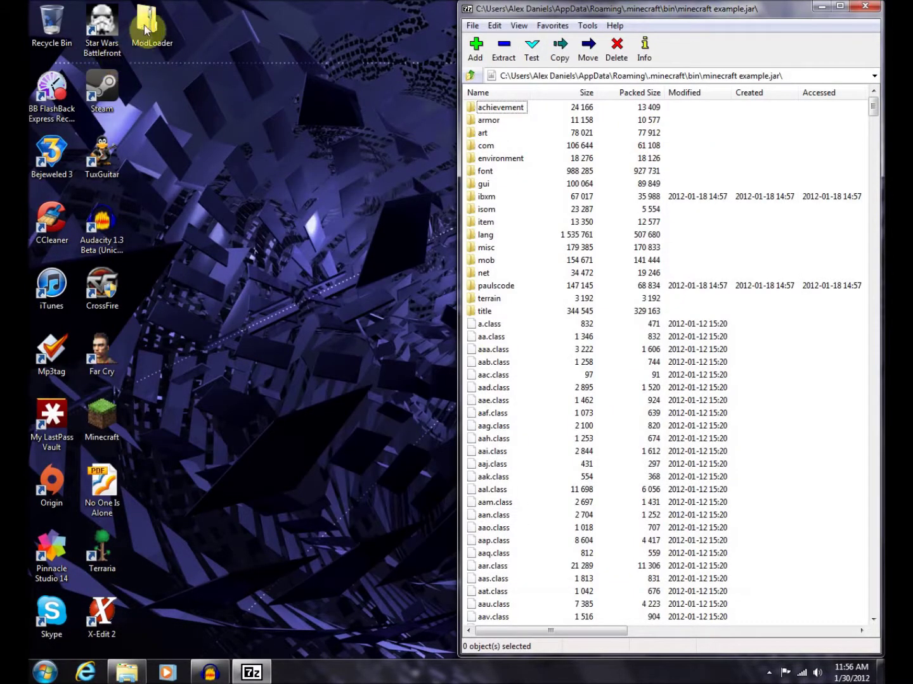
Step: Open ModLoader.zip from the desktop in 7-Zip via Open archive
left_click(146, 26)
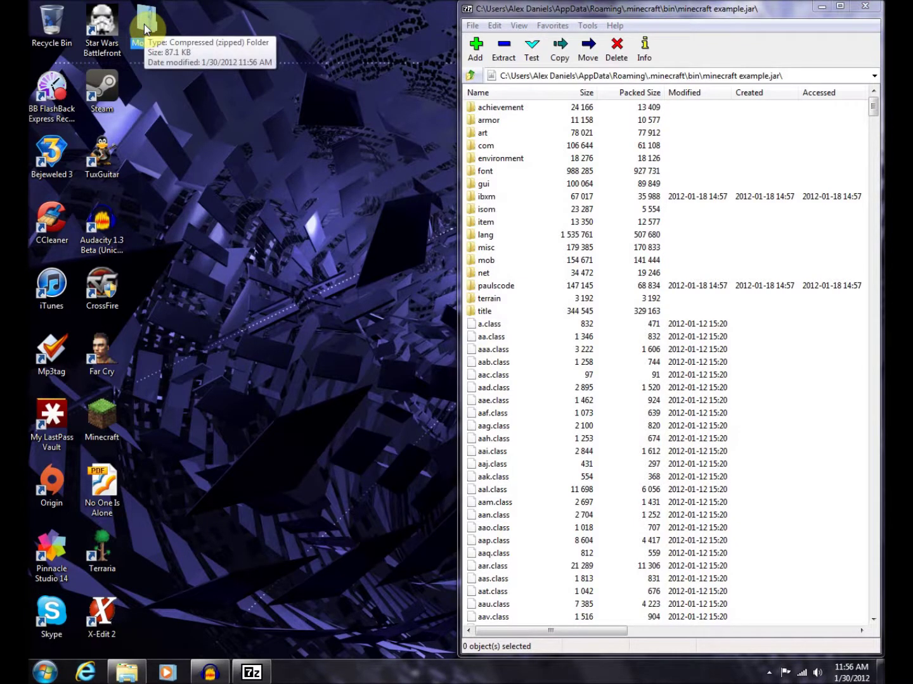
right_click(146, 27)
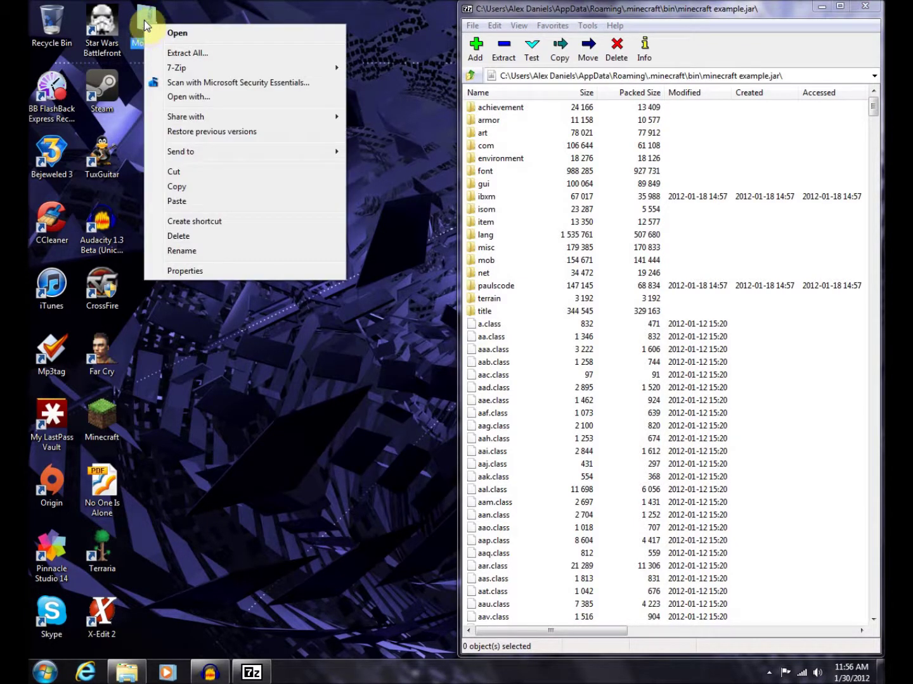
mouse_move(174, 76)
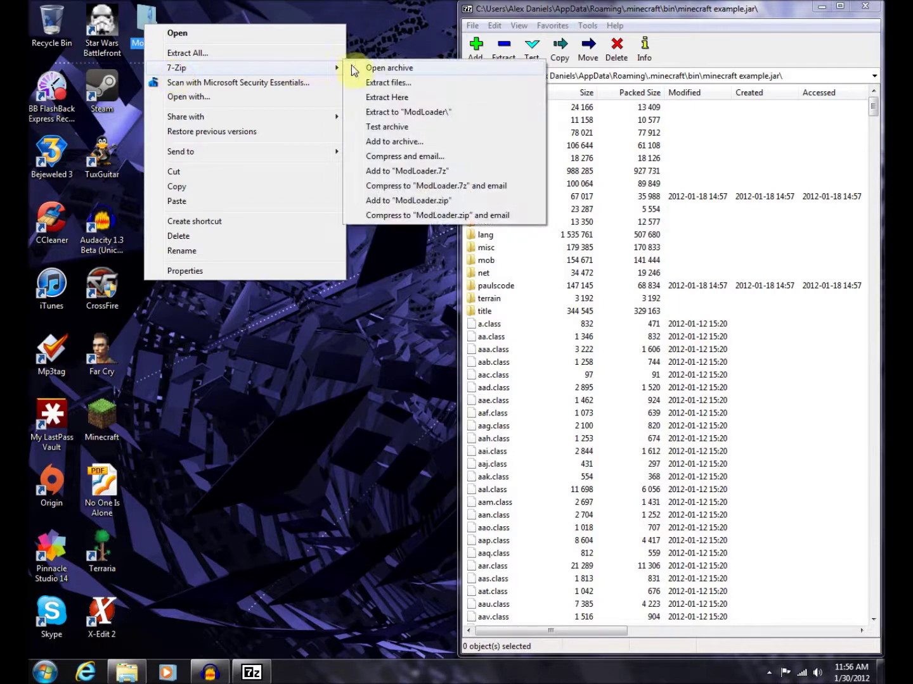
left_click(365, 67)
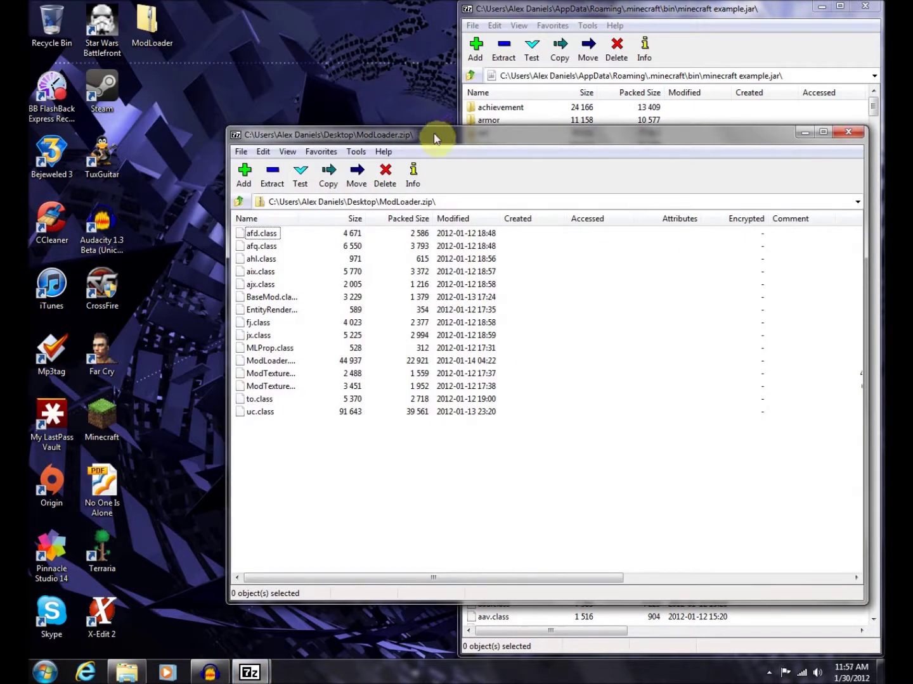
Step: Place ModLoader.zip beside the jar and drag all 15 class files into minecraft example.jar, confirming the copy
left_click_drag(434, 138, 3, 191)
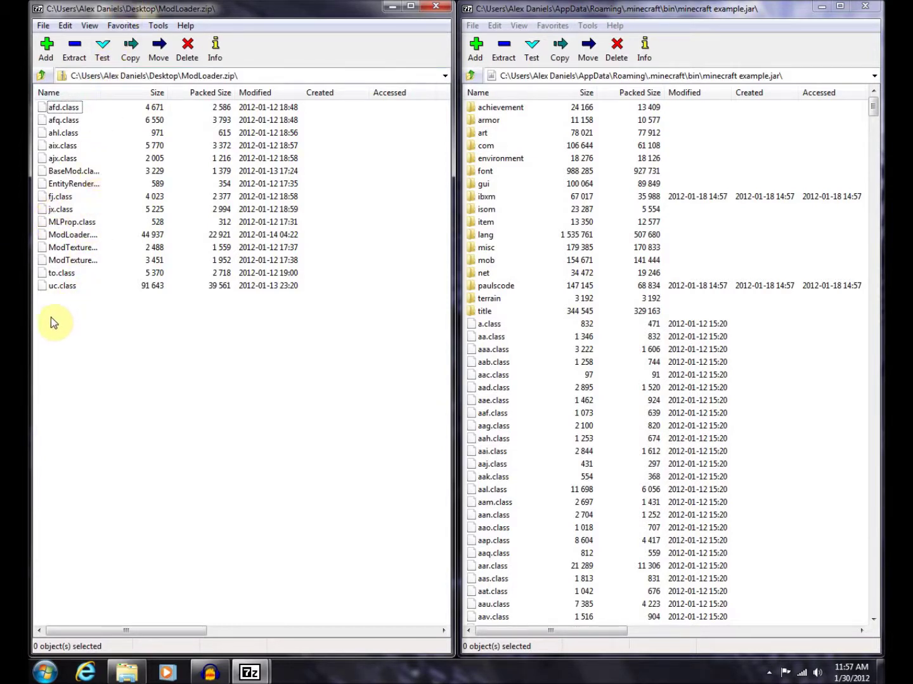
left_click_drag(46, 319, 70, 108)
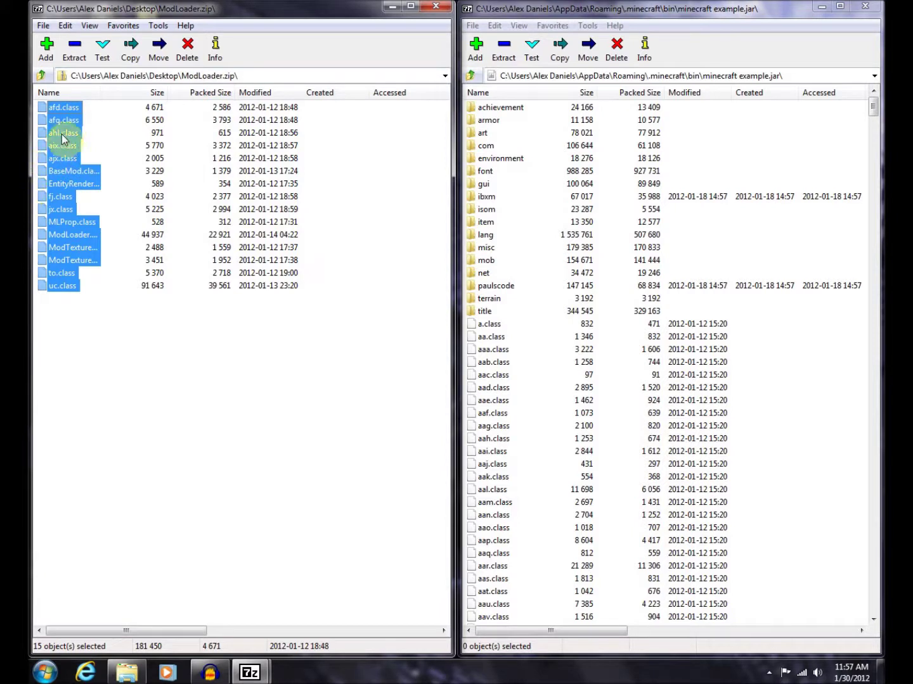
left_click_drag(63, 140, 815, 438)
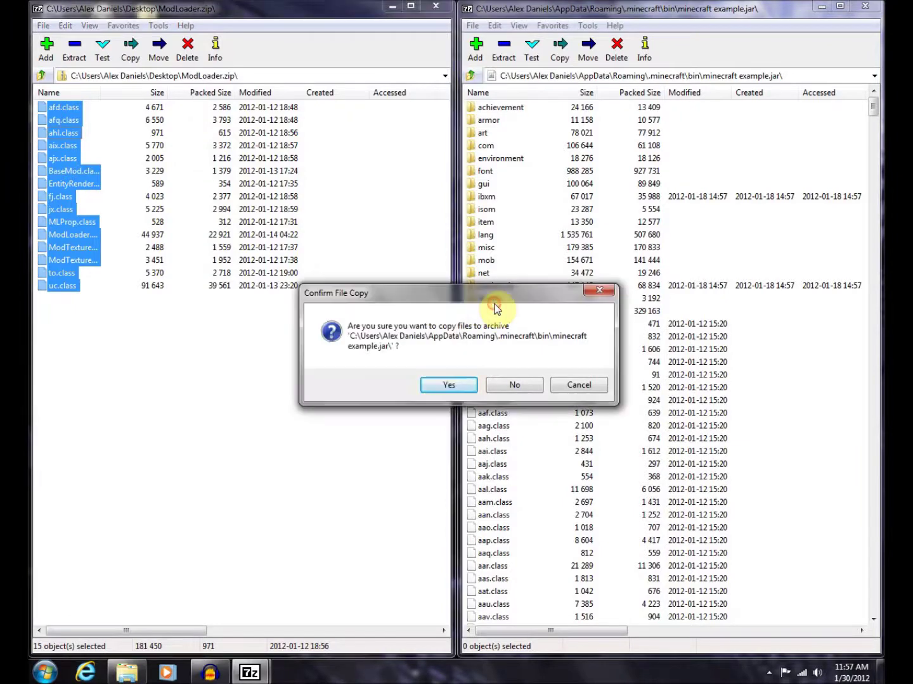
left_click(448, 385)
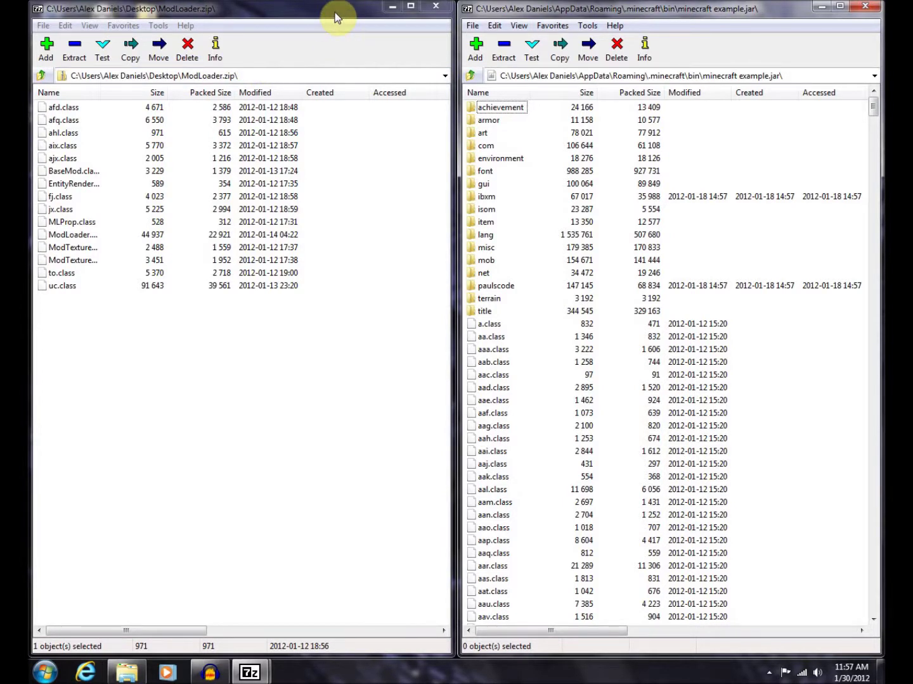
Step: Search Bing for 'aether mod' in Internet Explorer and open the Aether Mod page on Mods for Minecraft
left_click(395, 7)
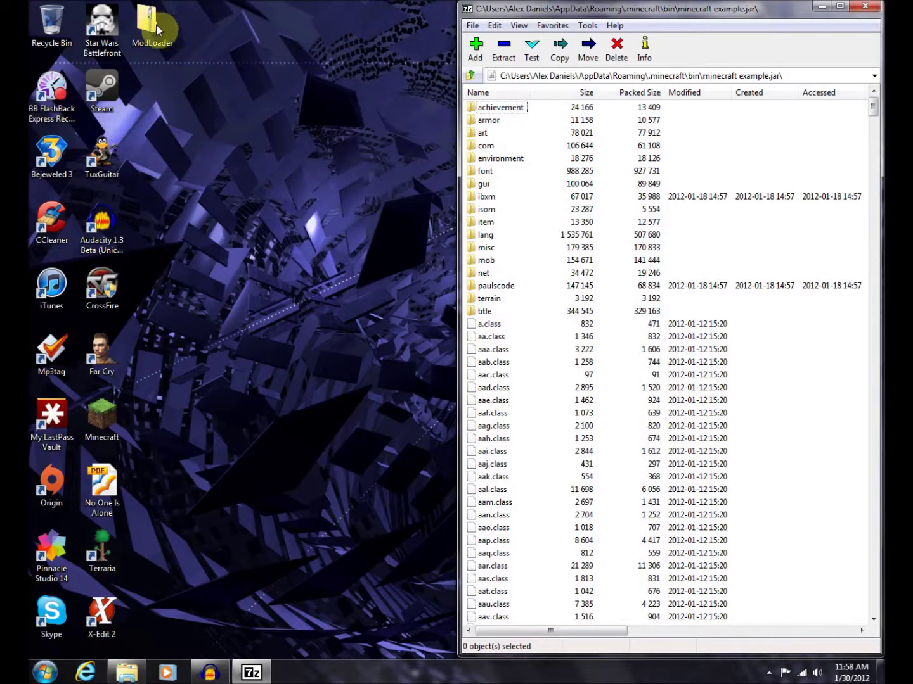
left_click(85, 674)
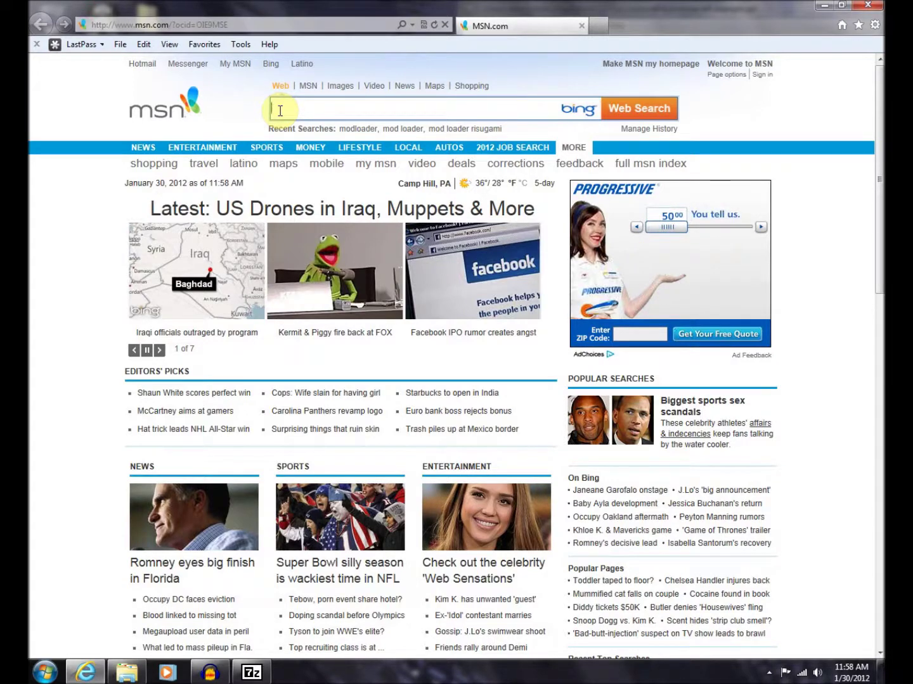
left_click(279, 112)
type("aeth")
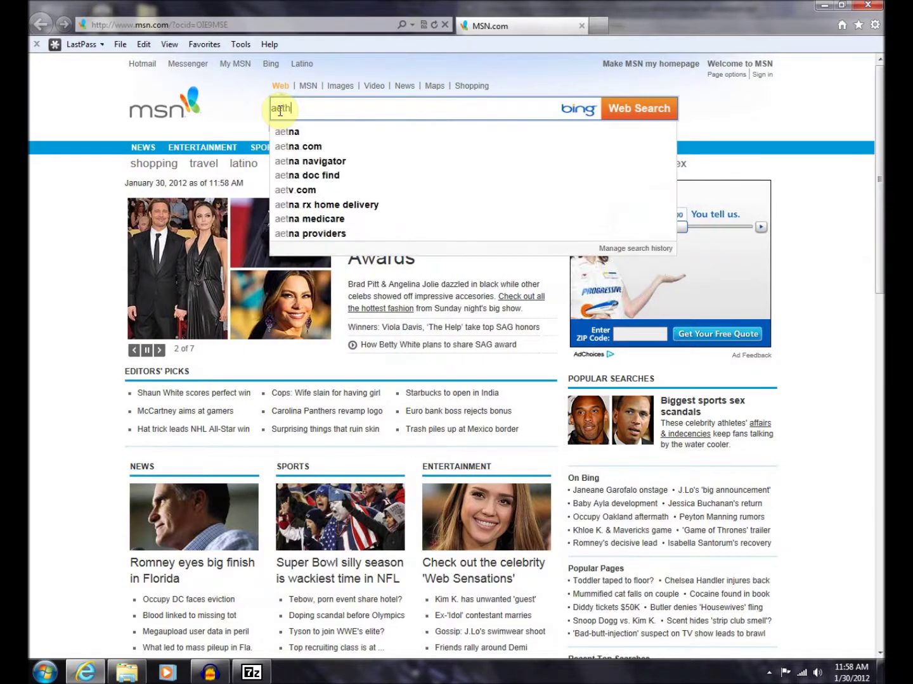
type("er mod")
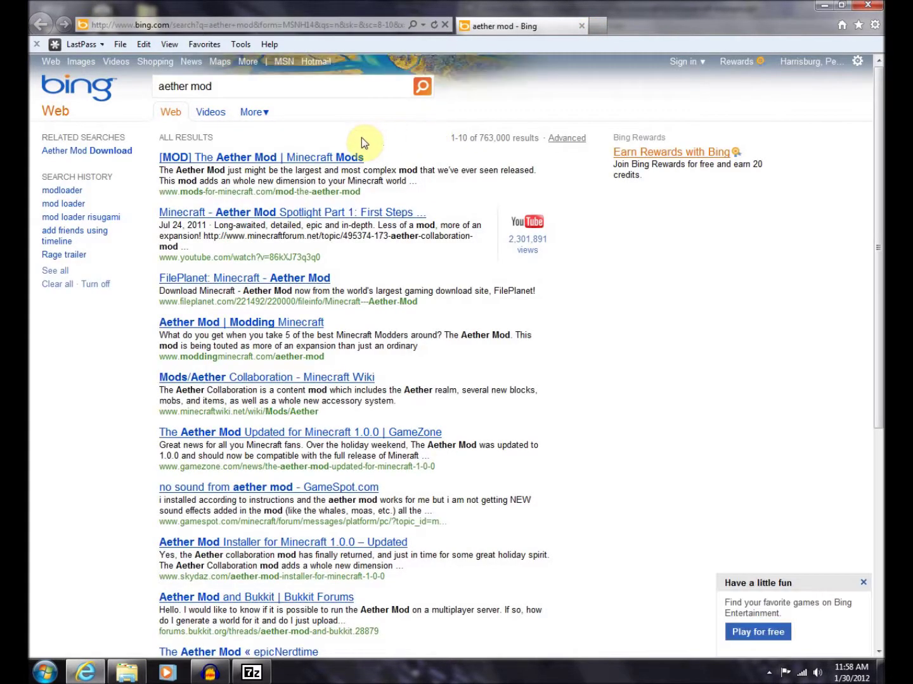
left_click(328, 159)
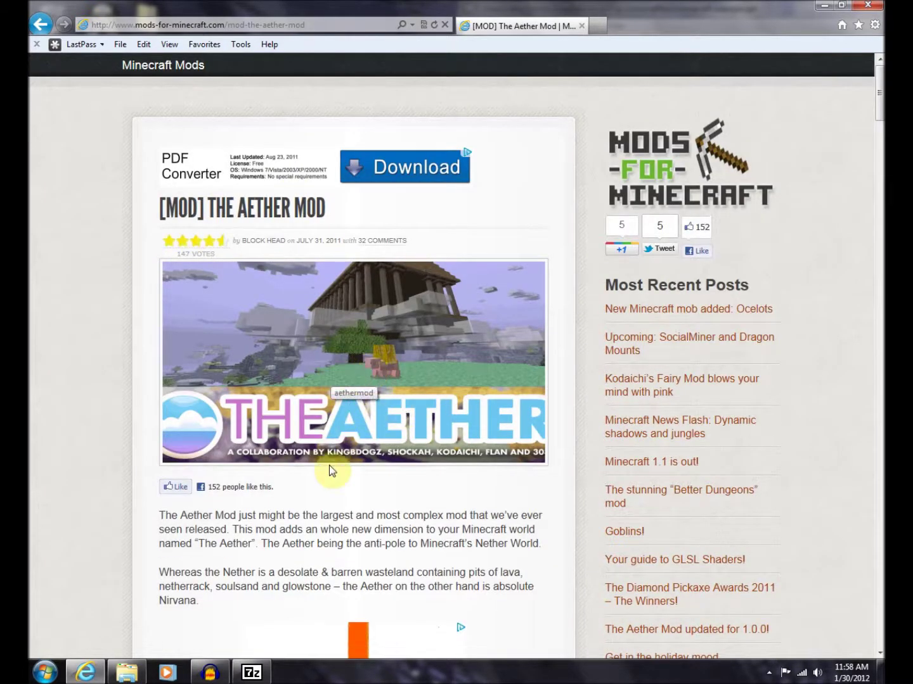
Step: Scroll through the Aether Mod page, then close Internet Explorer
scroll(328, 515, "down", 6)
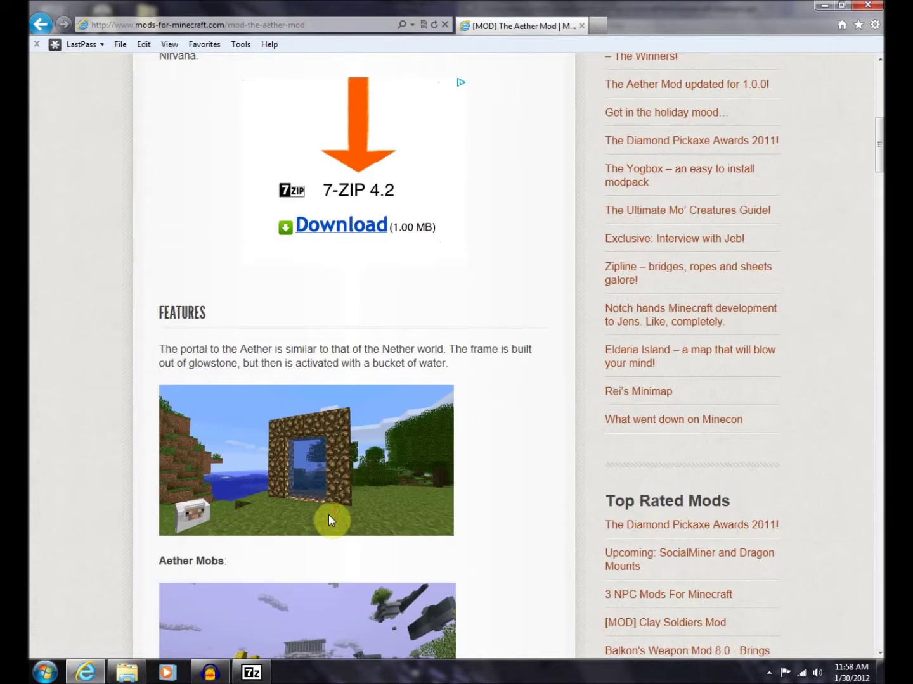
scroll(330, 516, "down", 3)
scroll(299, 340, "down", 5)
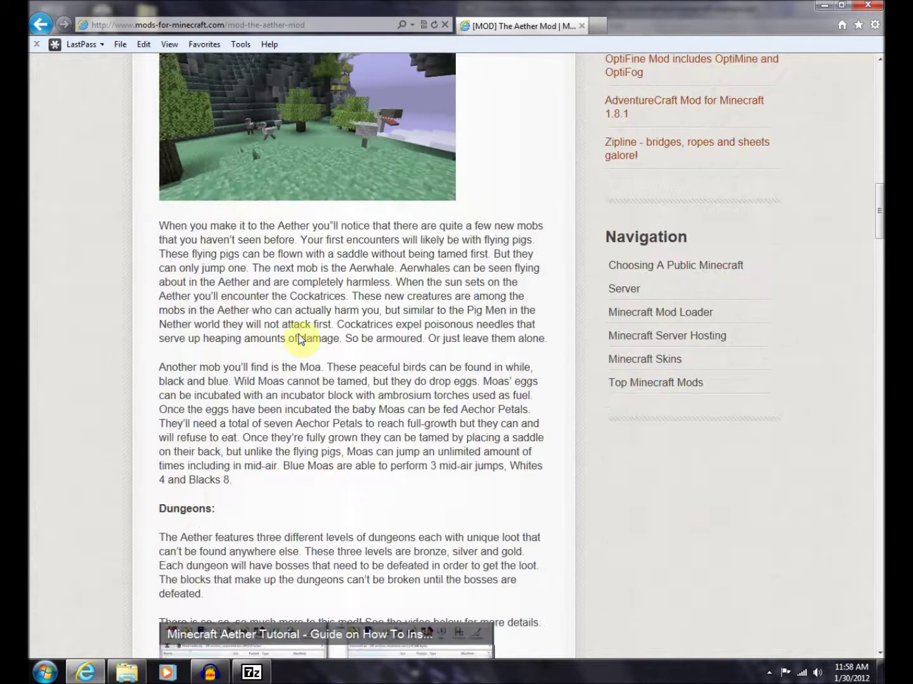
scroll(285, 228, "up", 5)
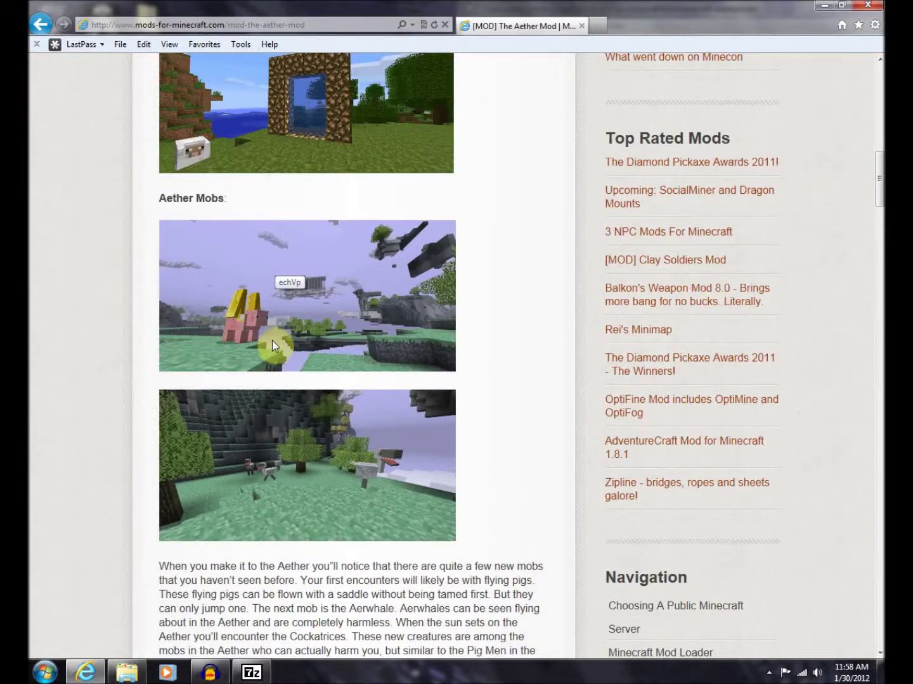
scroll(293, 495, "down", 3)
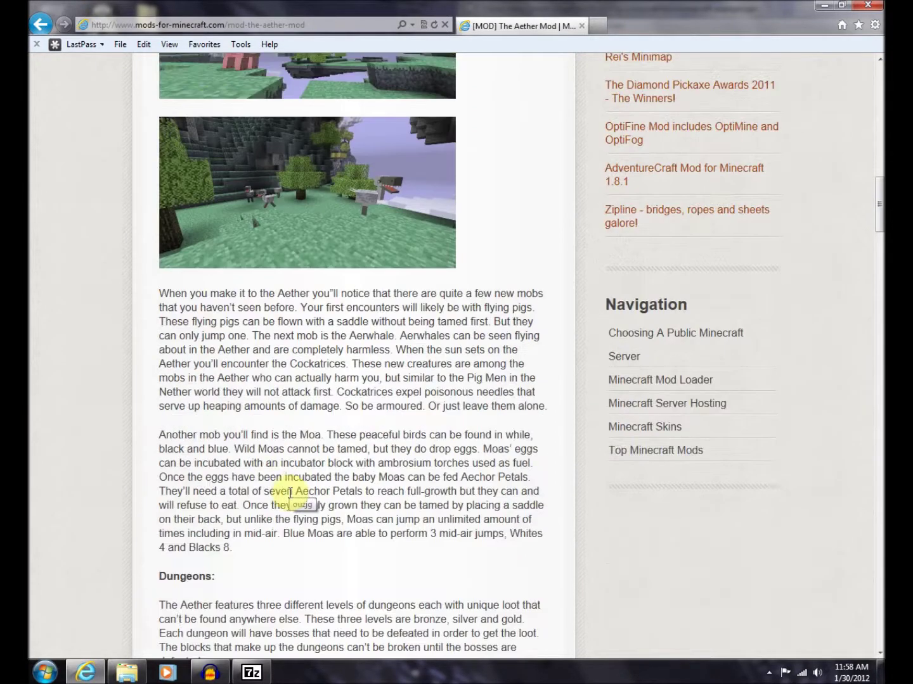
scroll(289, 494, "down", 5)
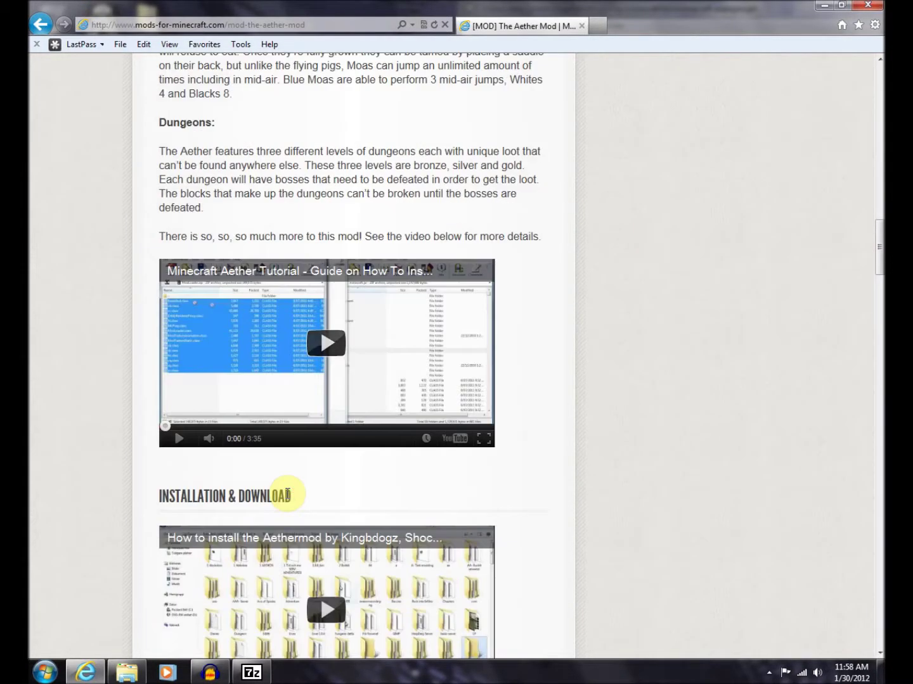
scroll(463, 515, "down", 5)
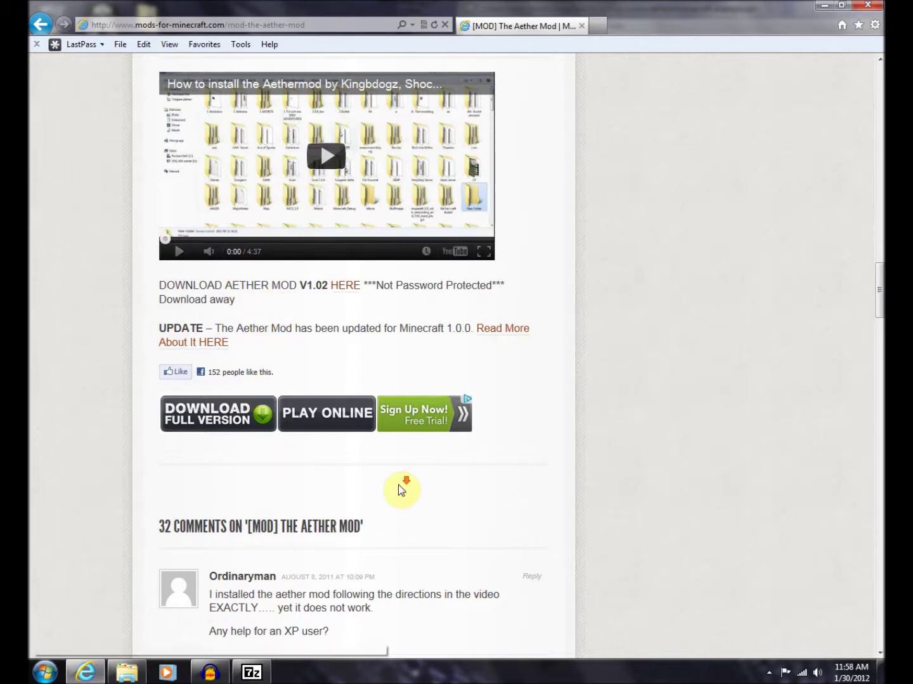
scroll(402, 488, "down", 3)
scroll(400, 488, "up", 2)
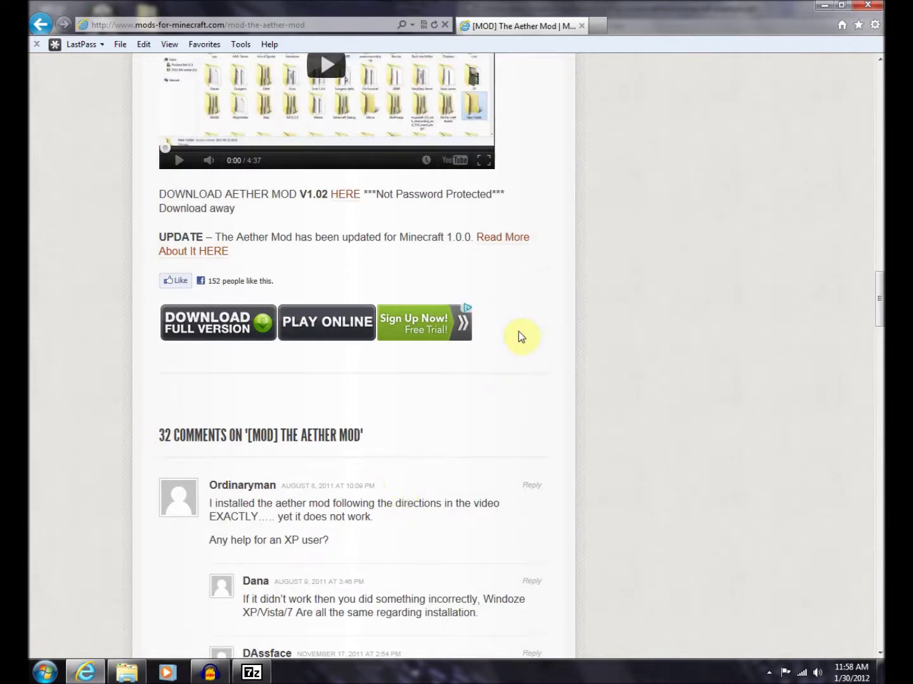
scroll(521, 334, "up", 10)
scroll(522, 334, "up", 5)
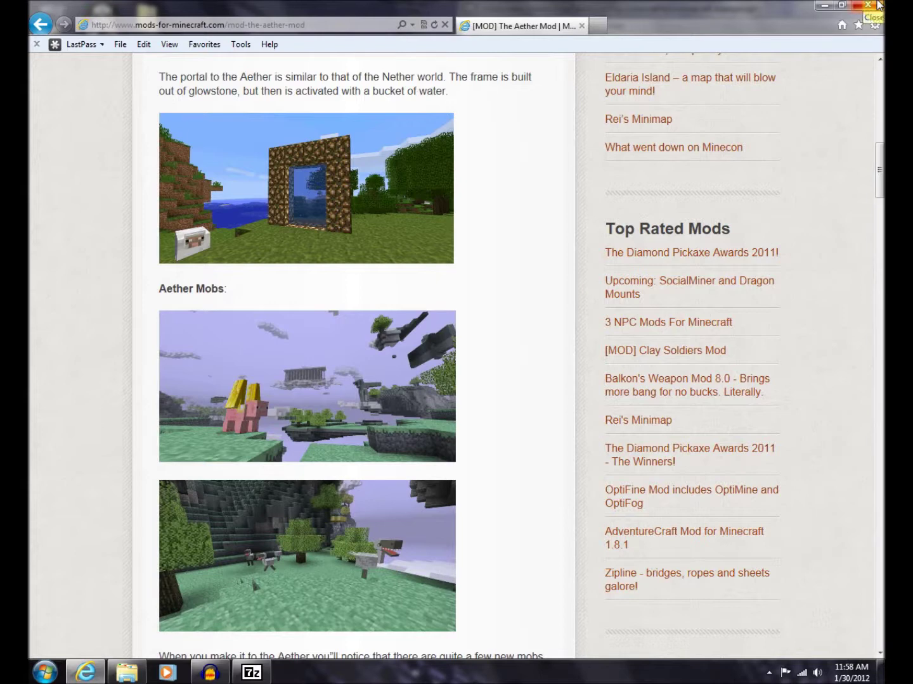
left_click(878, 4)
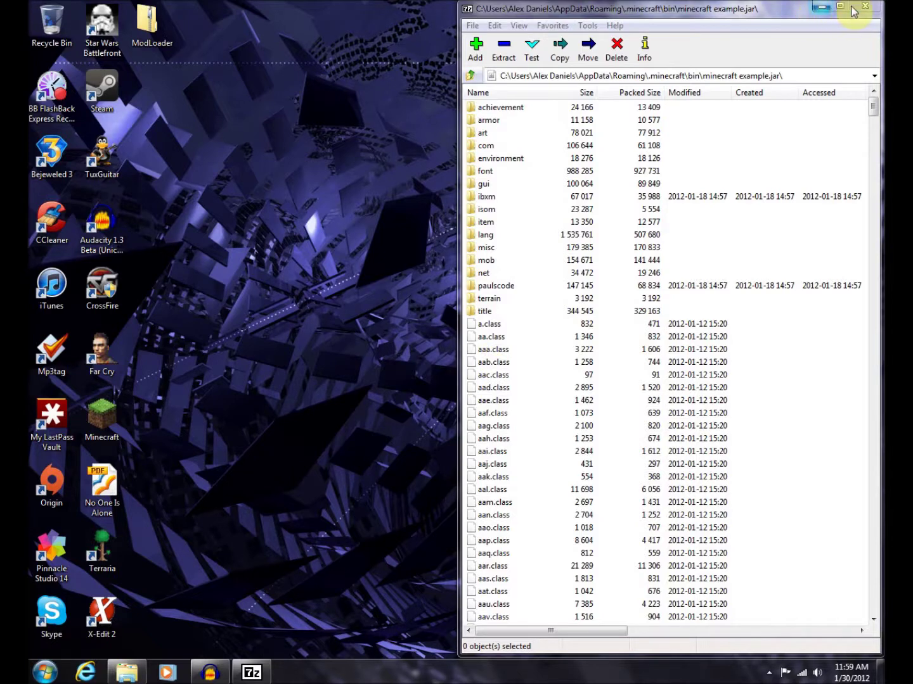
Step: Close the 7-Zip archive window and select minecraft example in the restored bin folder
left_click(870, 8)
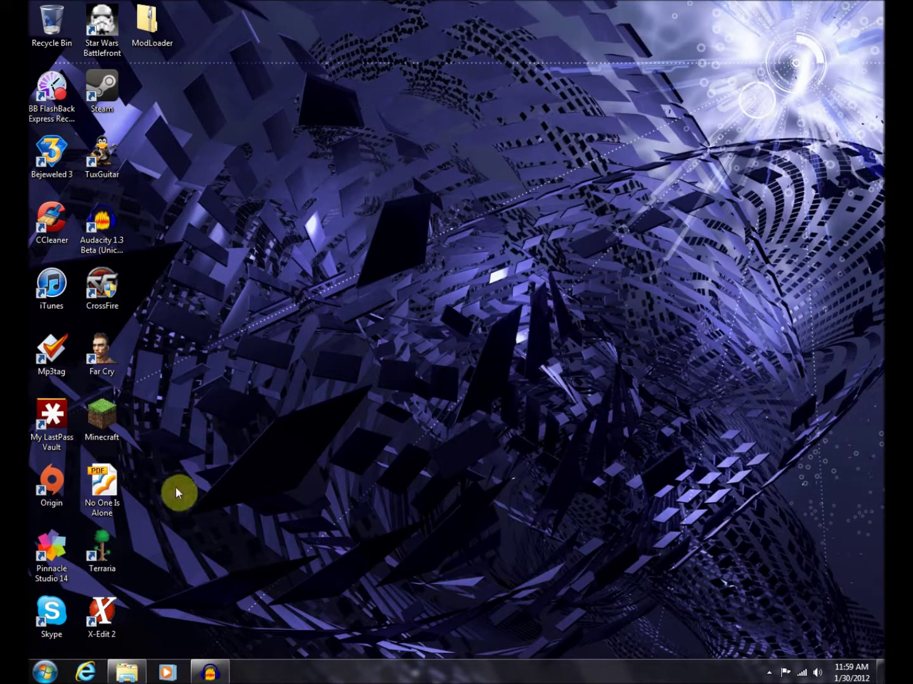
left_click(219, 590)
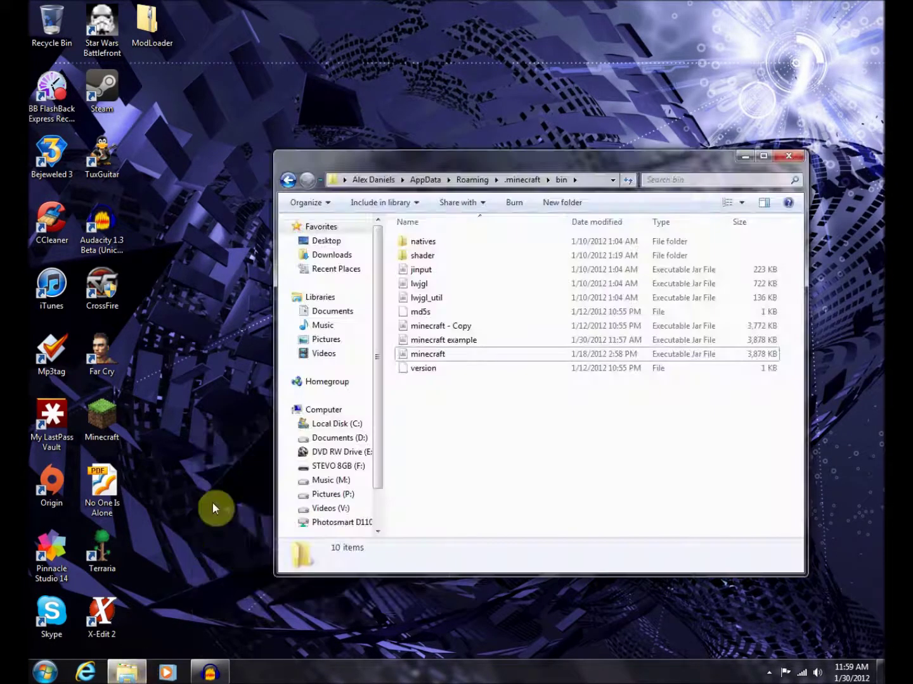
left_click(437, 341)
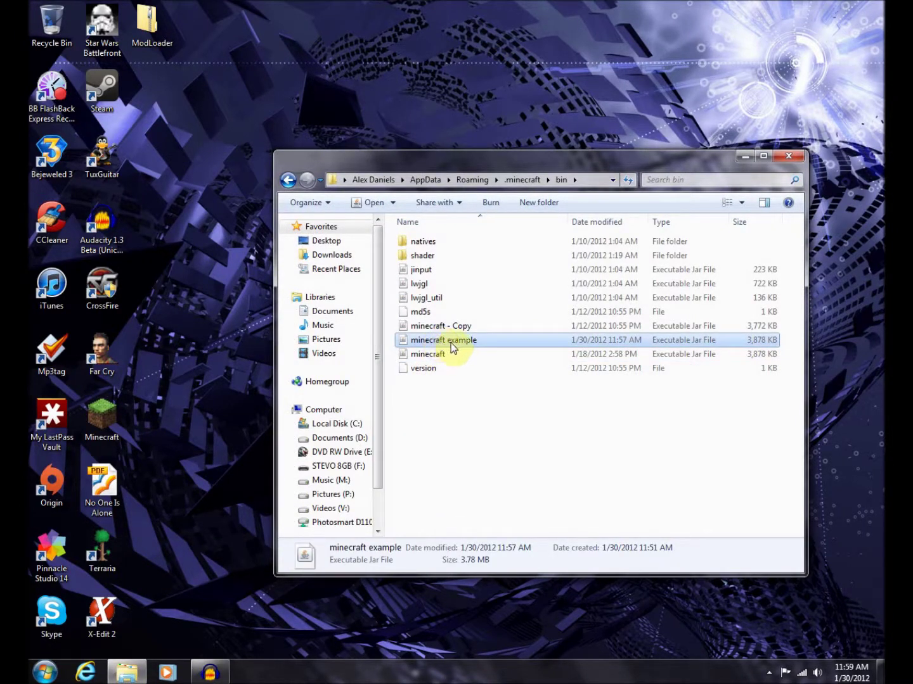
Step: Check minecraft example's context menu without running anything, then close the bin folder window
right_click(451, 343)
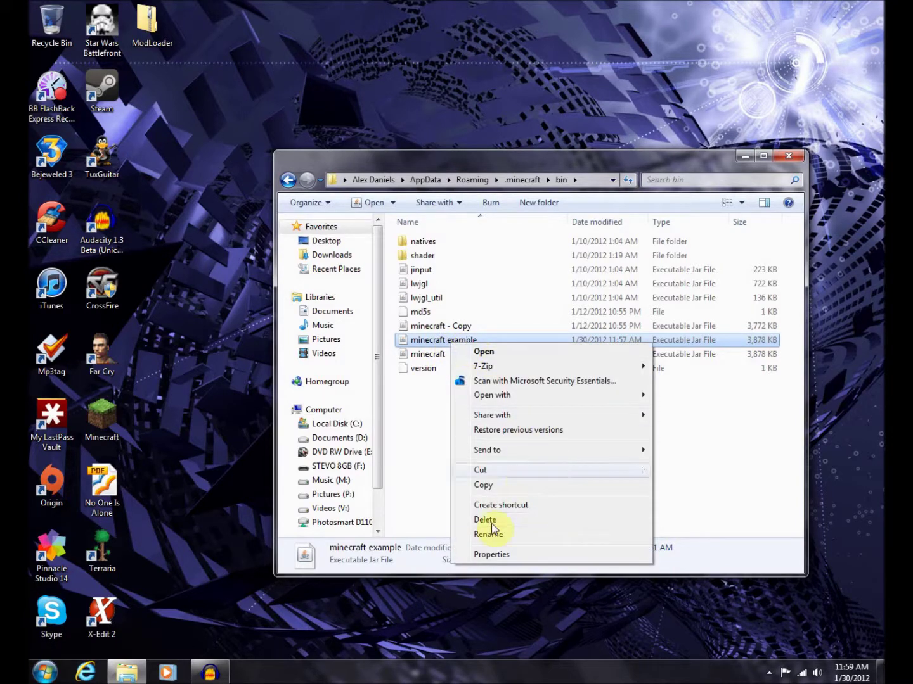
left_click(406, 469)
left_click(421, 355)
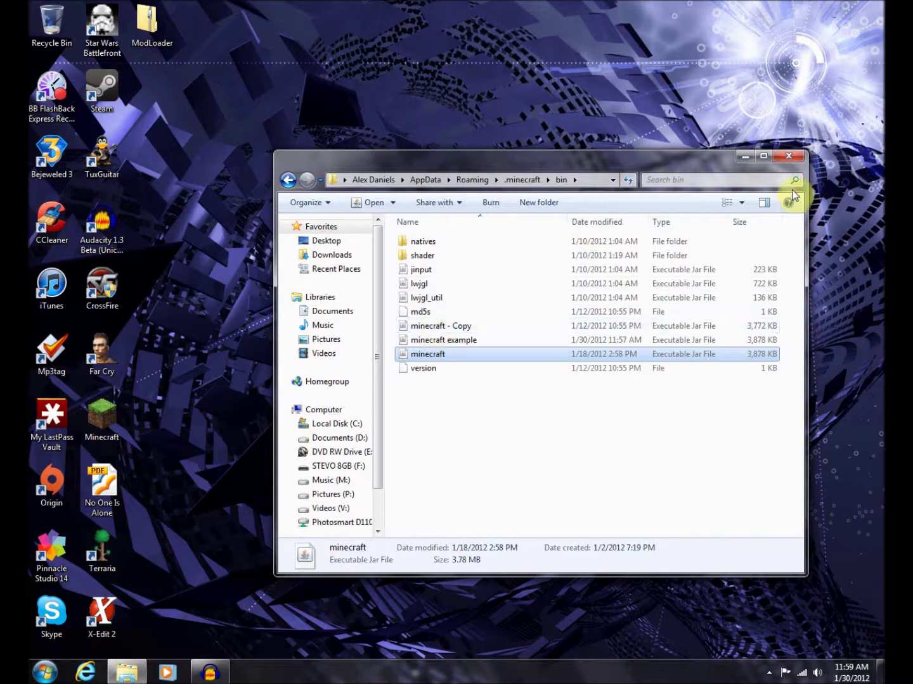
left_click(788, 156)
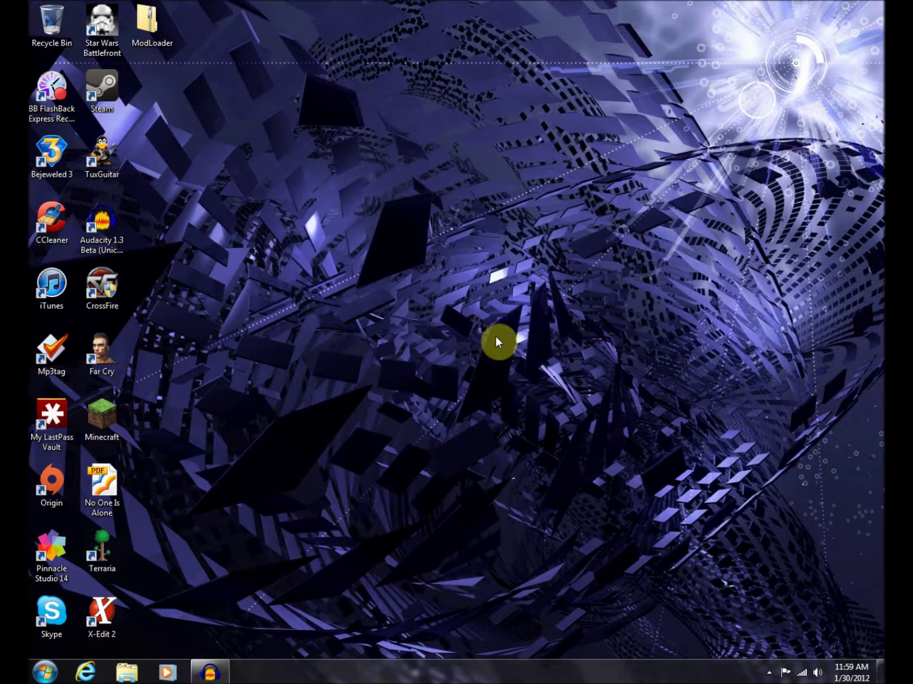